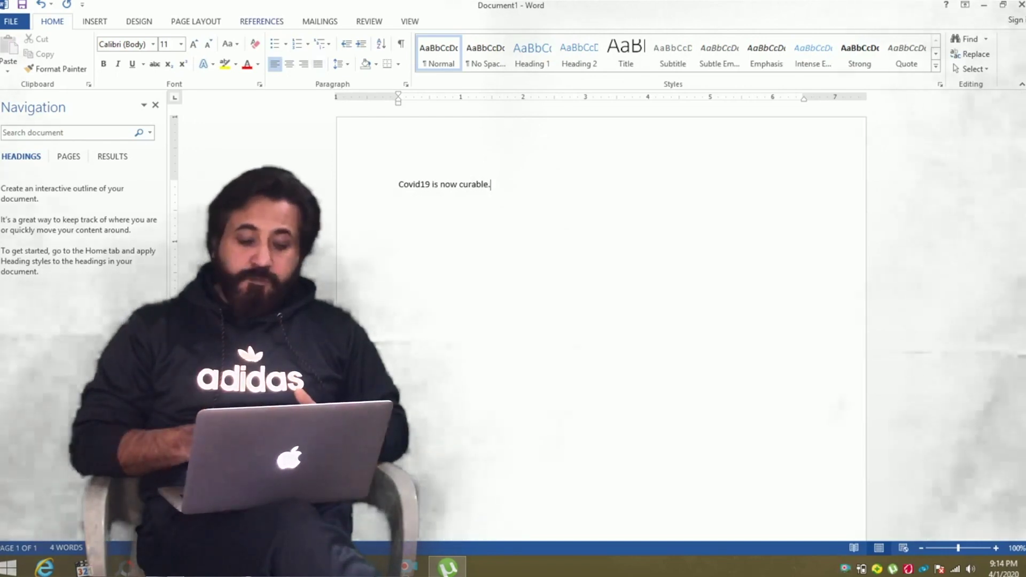
Keep APA as the References citation style and open the Insert Citation menu.
key("alt+s")
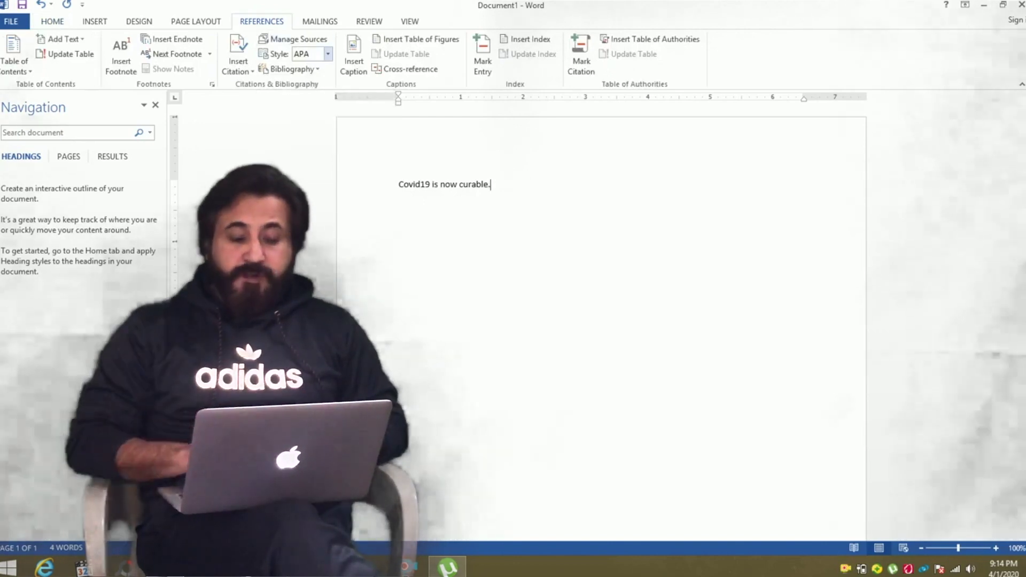
left_click(327, 54)
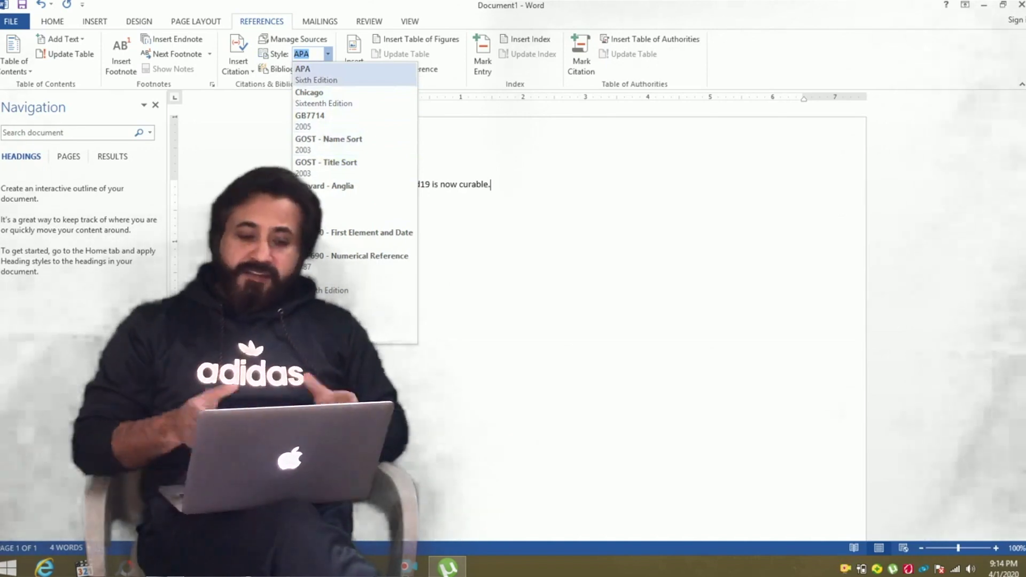
key("Return")
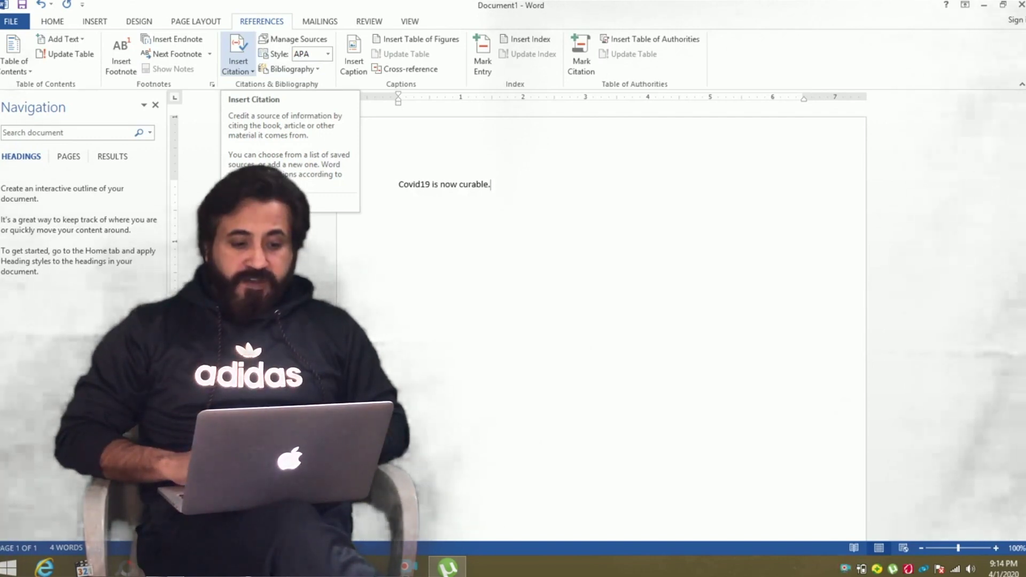
left_click(238, 64)
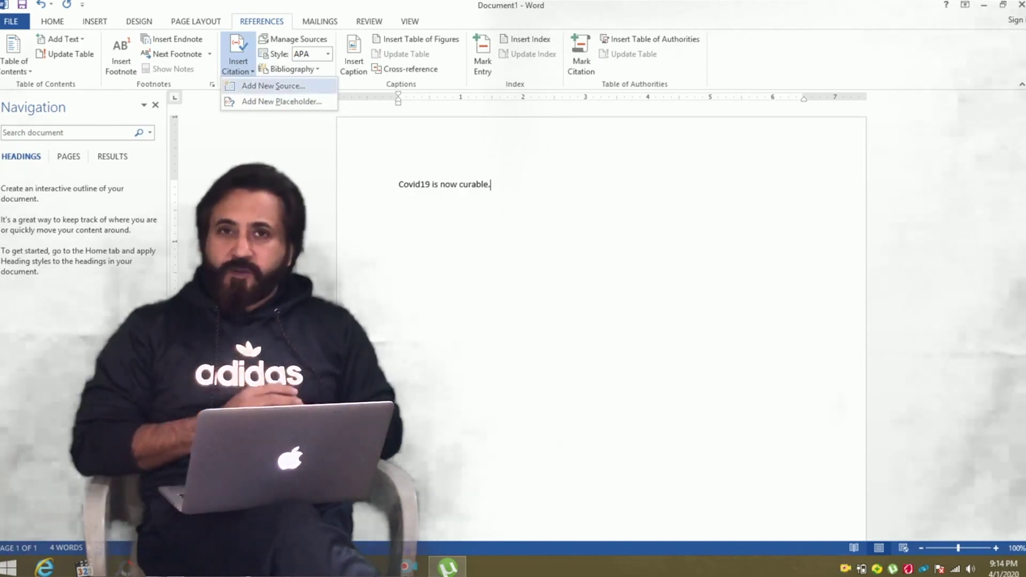
Start a new citation source and set its type to Book.
key("Return")
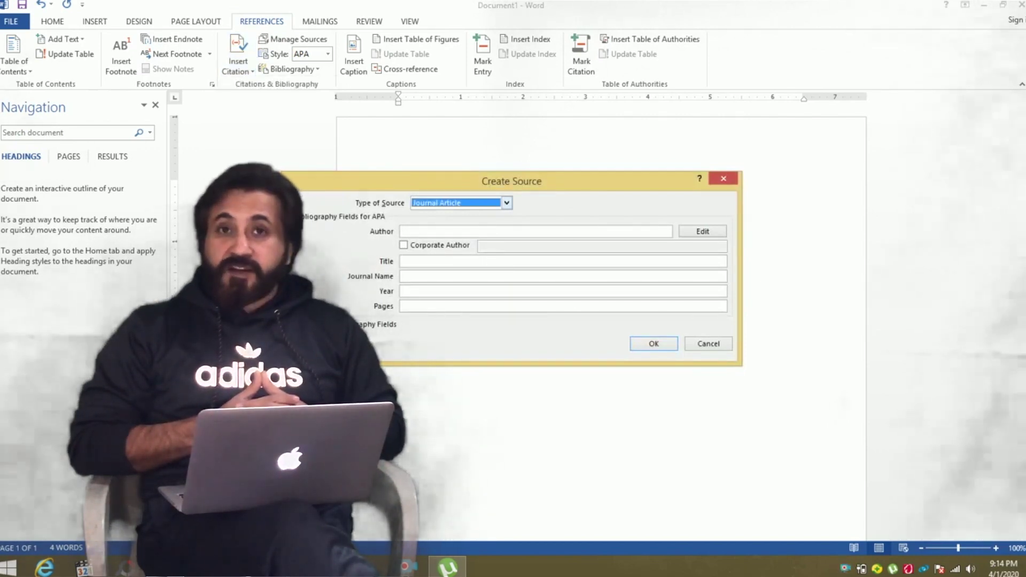
key("alt+Down")
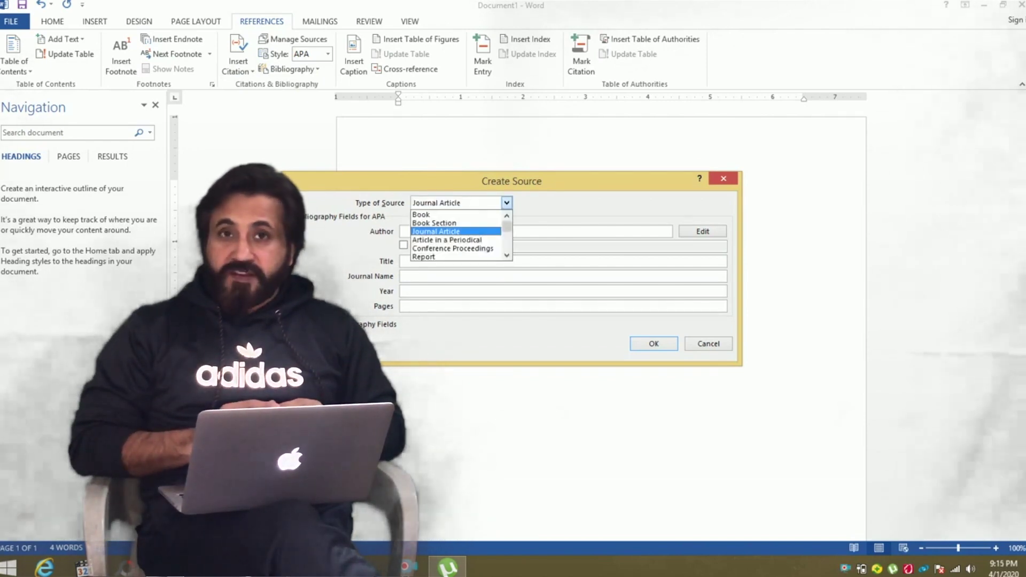
key("Up")
key("Up")
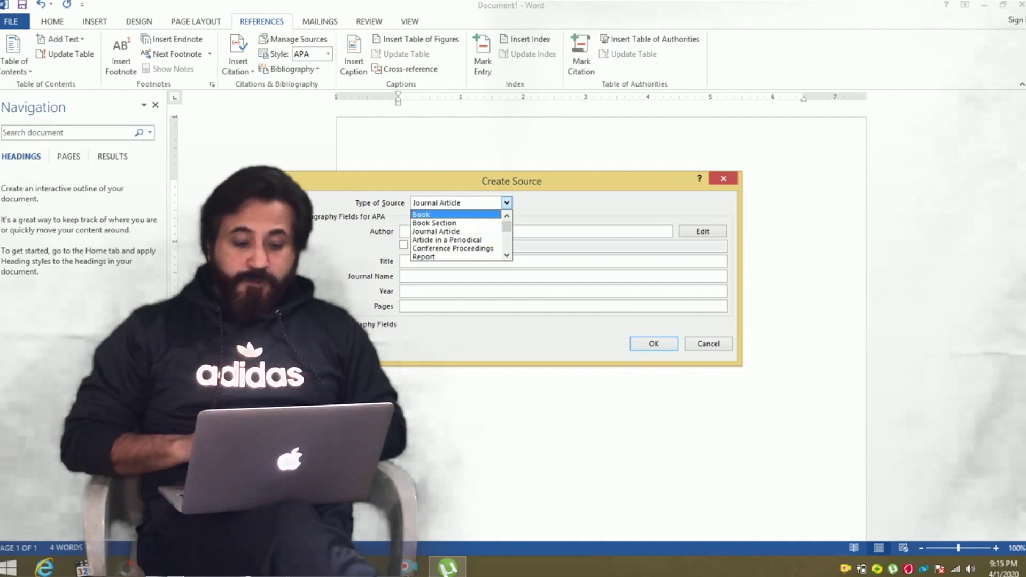
key("Return")
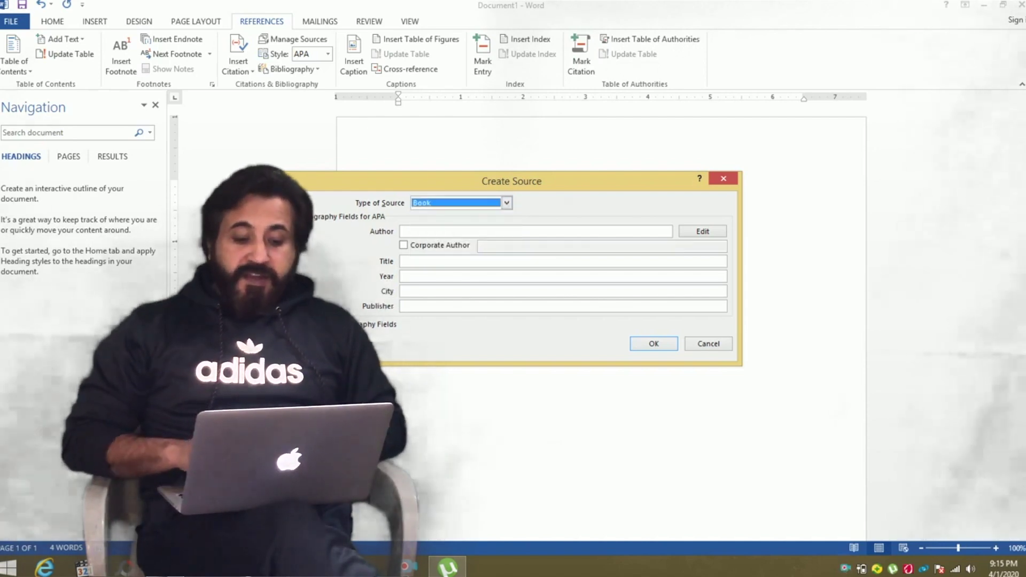
Enter the author, title 'How to Cure Corona Virus', 2020, Lahore, Oxford Publications, and insert the citation.
left_click(536, 231)
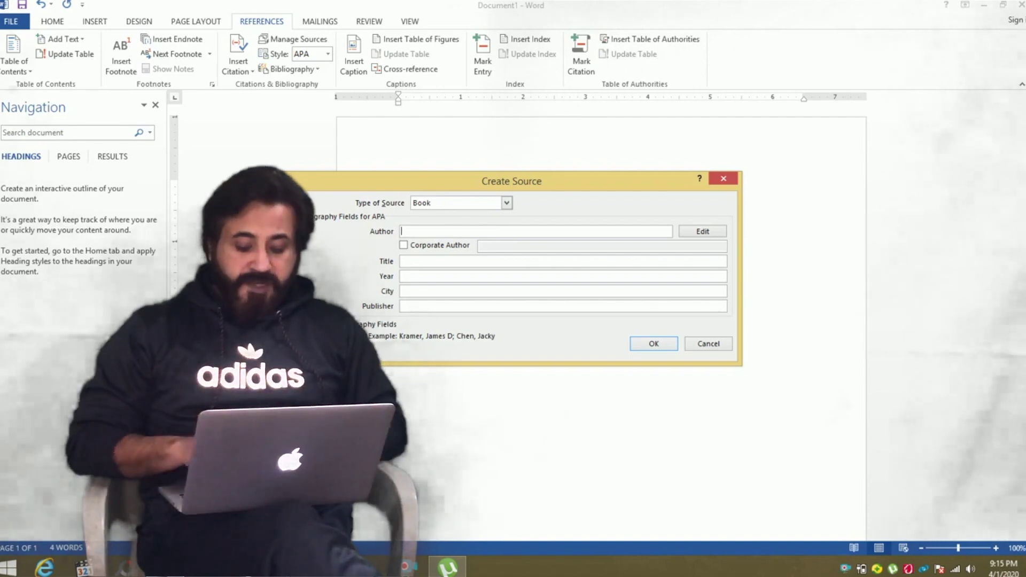
type("Jo")
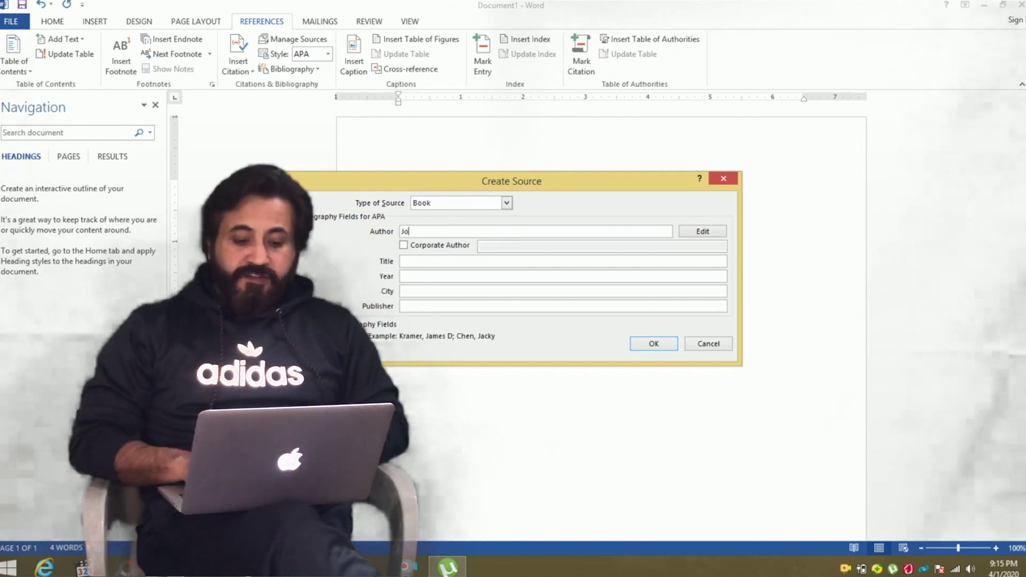
type("hn Keats")
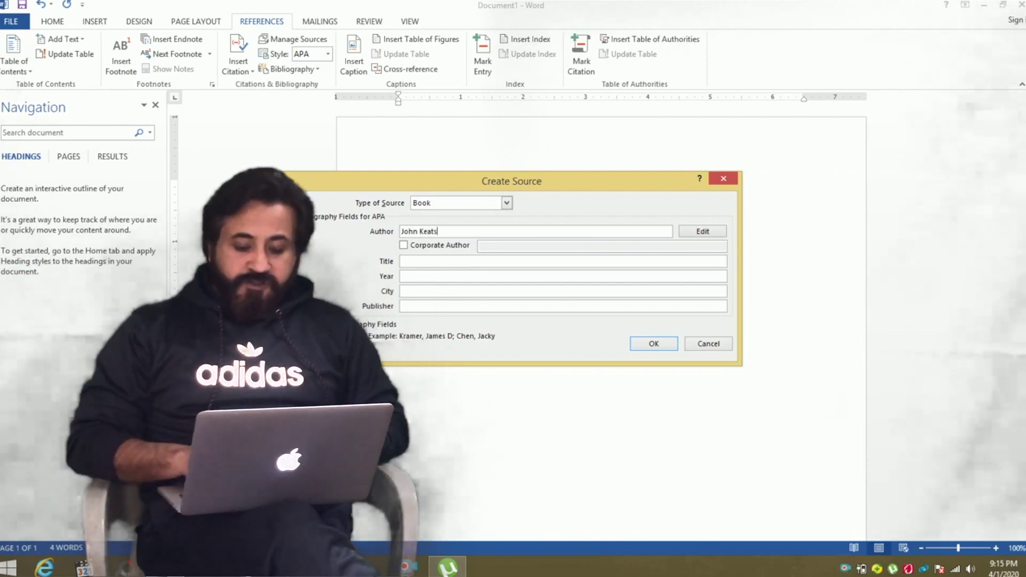
left_click(561, 261)
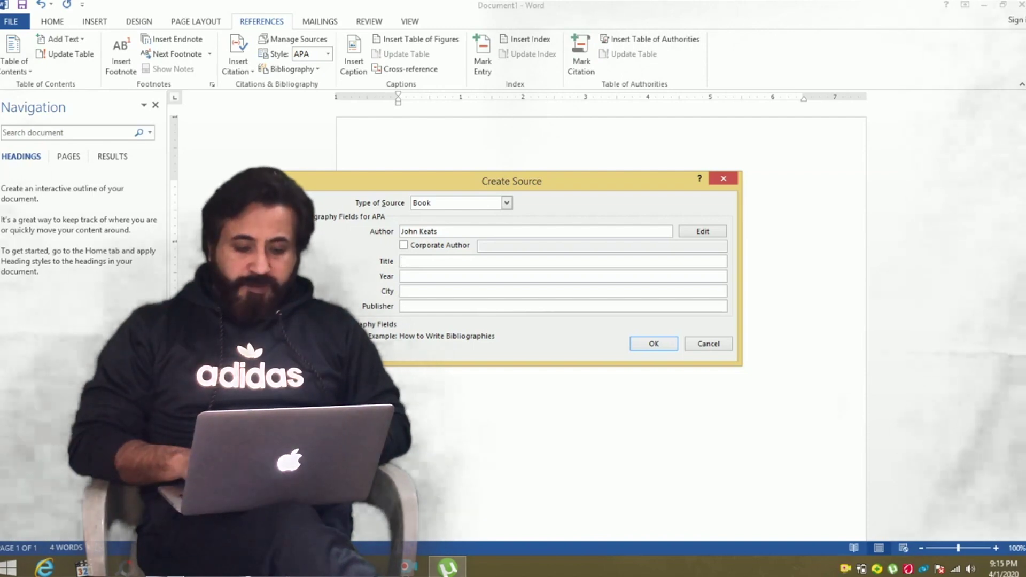
type("o Cure Corona Virus")
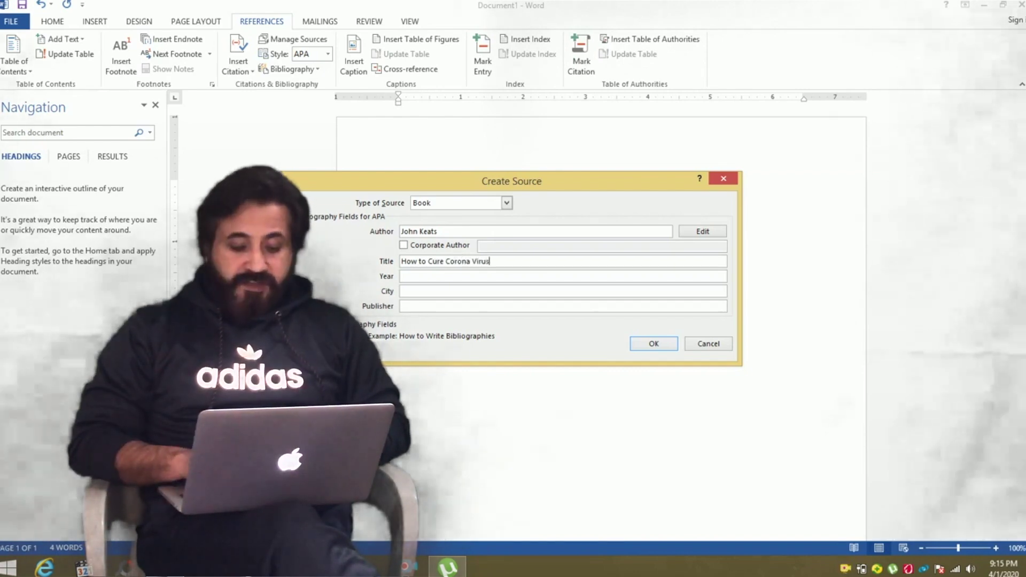
key("Tab")
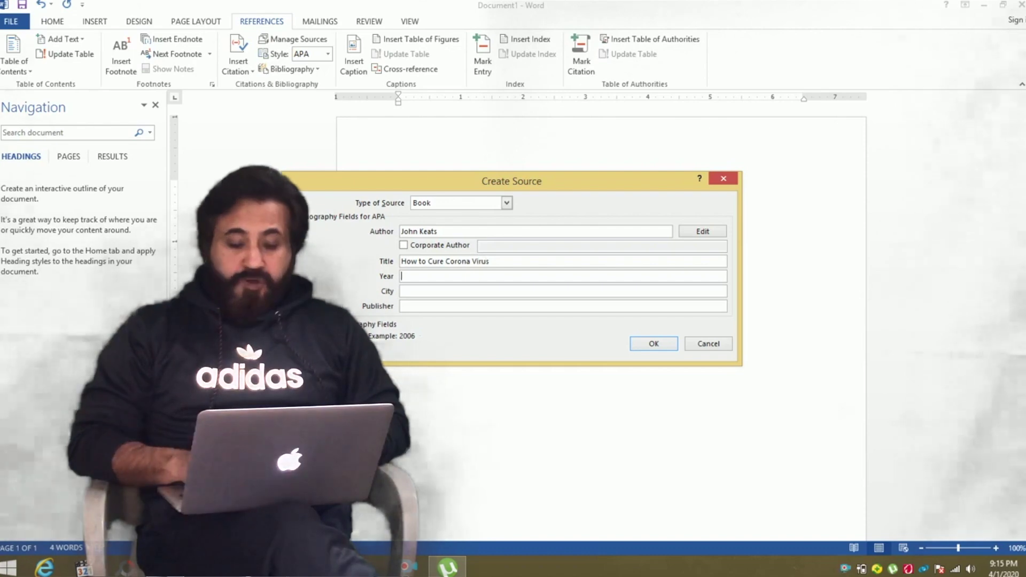
type("2020")
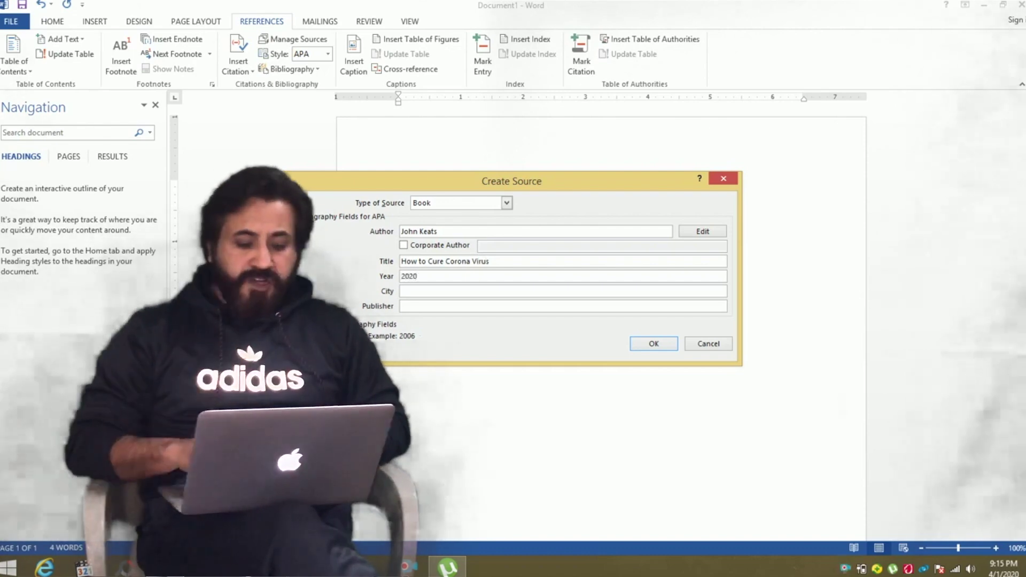
key("Tab")
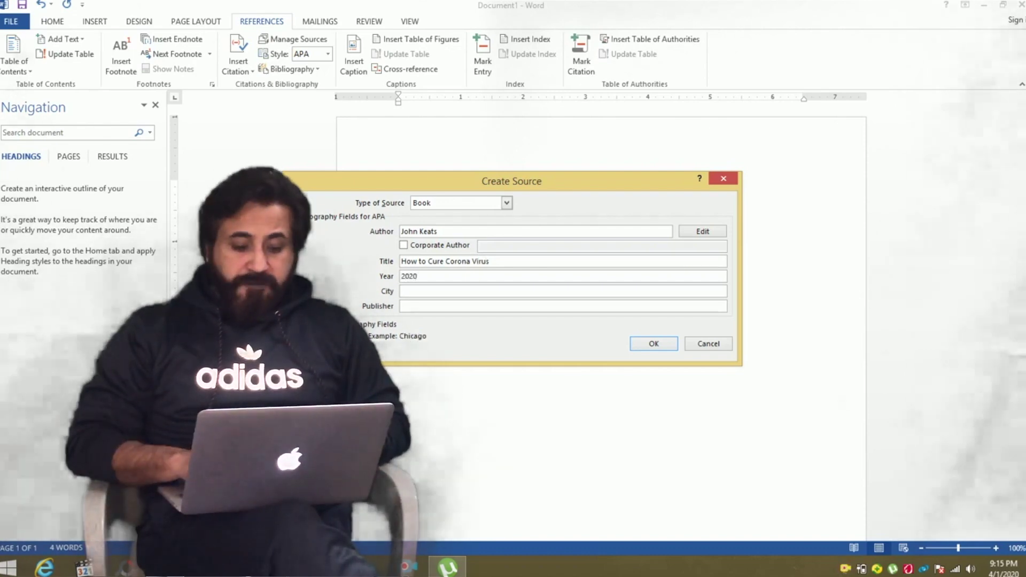
type("Lahore")
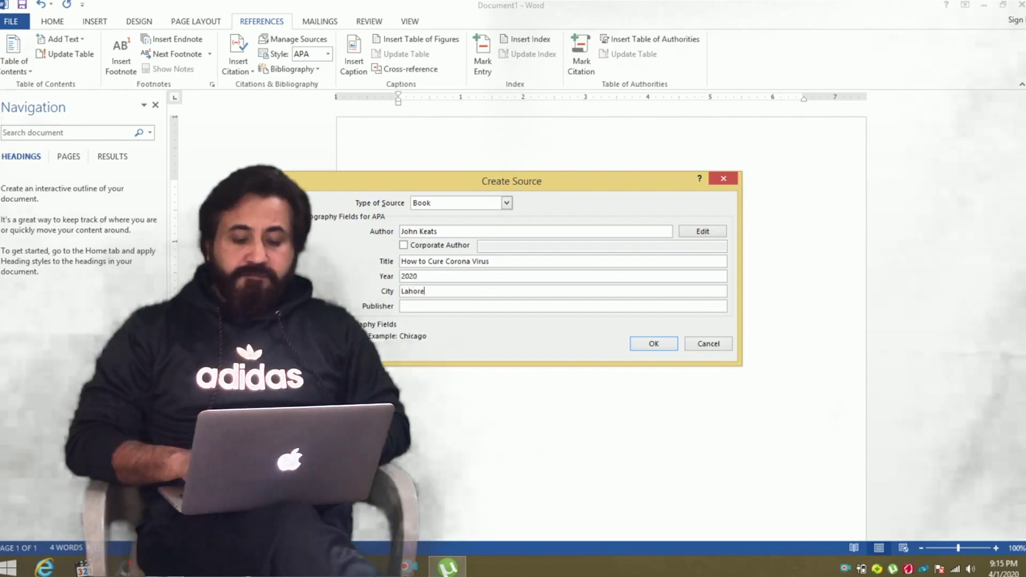
key("Tab")
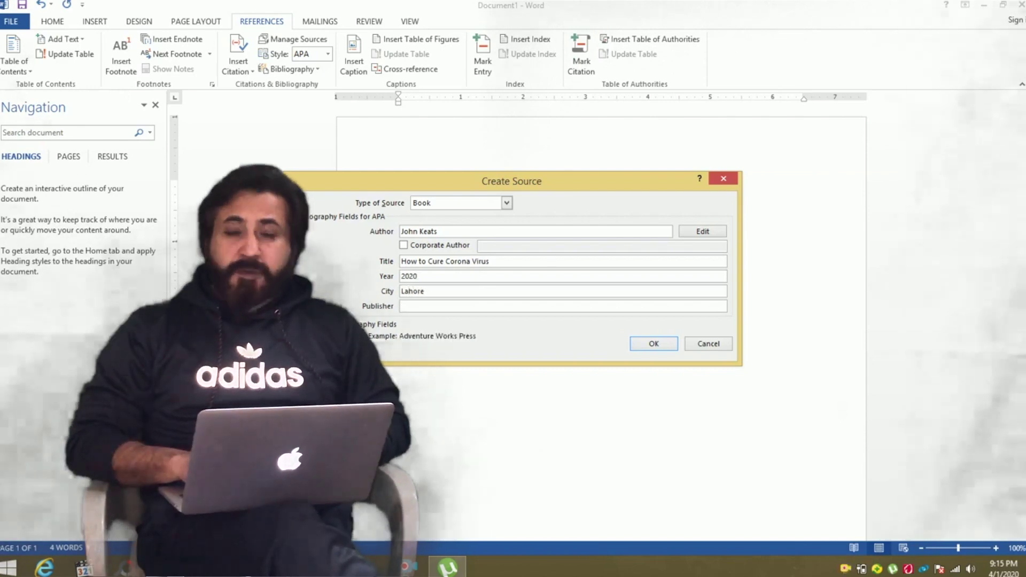
type("Oxford Publications")
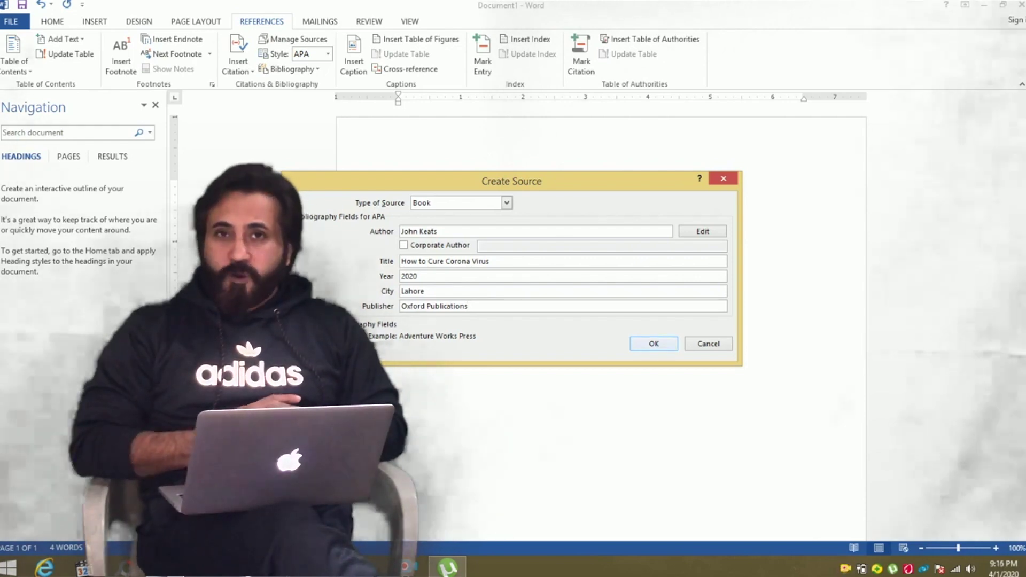
key("Return")
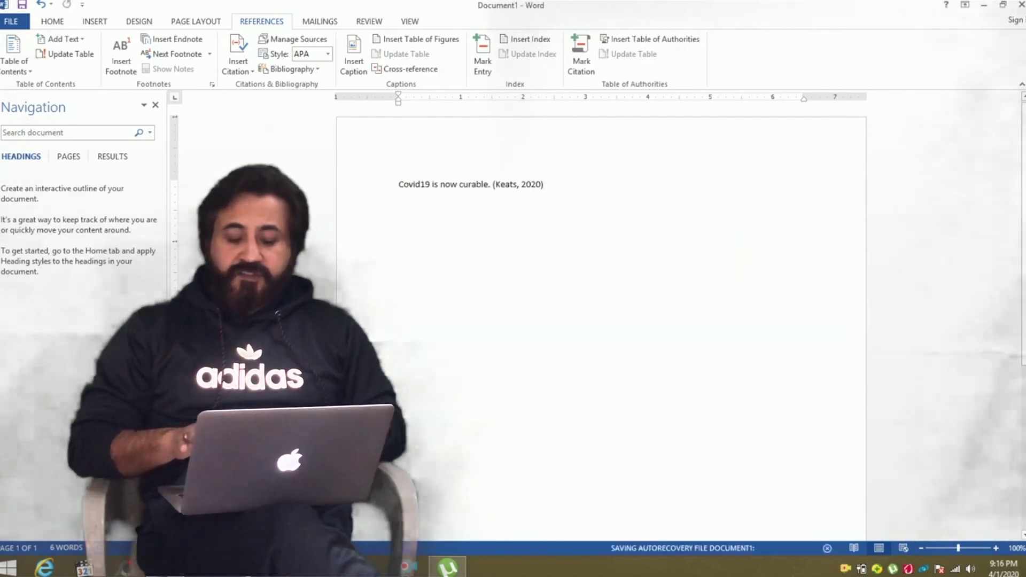
After the first citation, type 'Pakistani doctors are fighting with Covid19' without a closing period.
left_click_drag(543, 184, 492, 184)
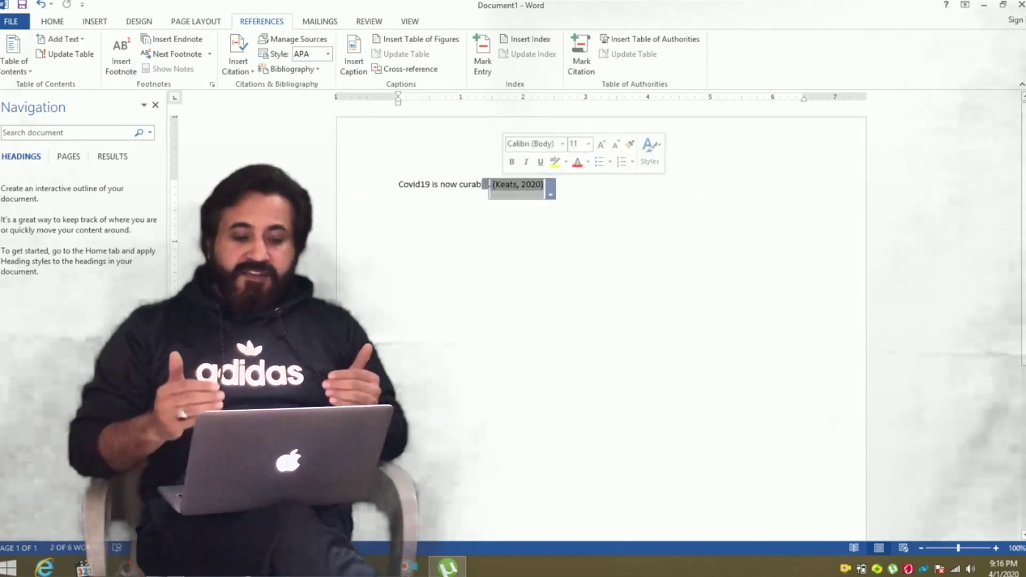
left_click(545, 185)
type(". ")
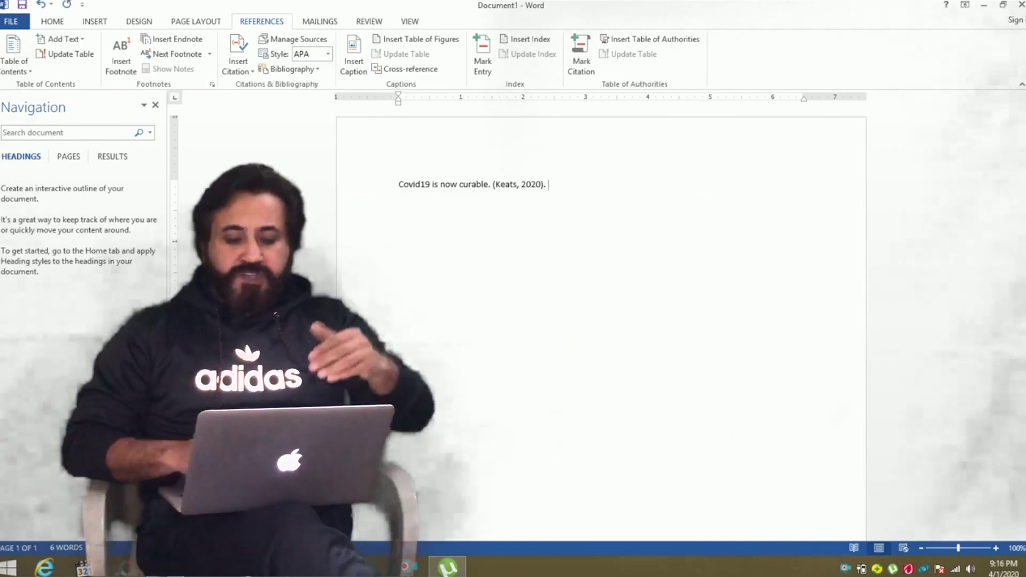
type("Pakistani")
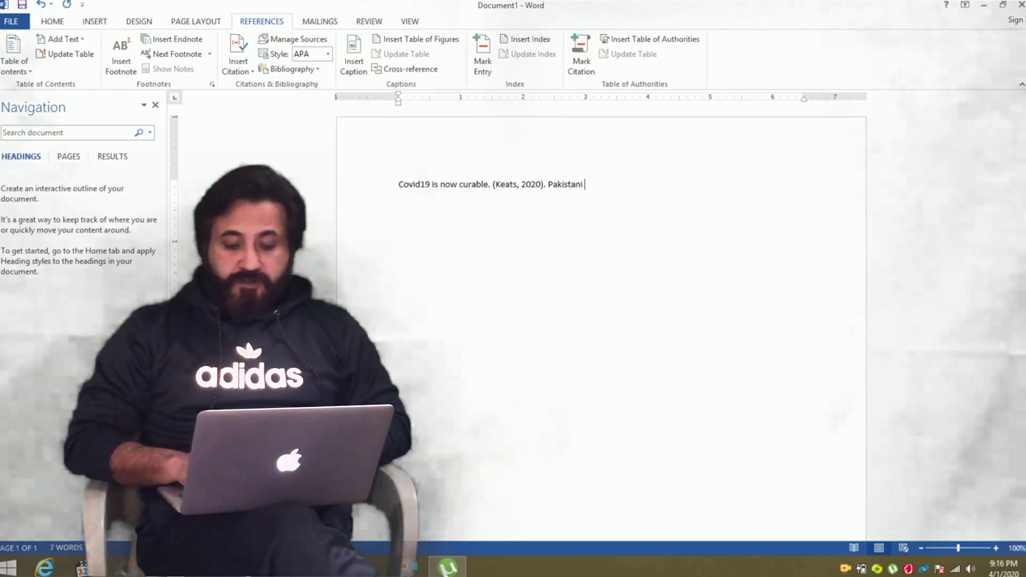
type(" do")
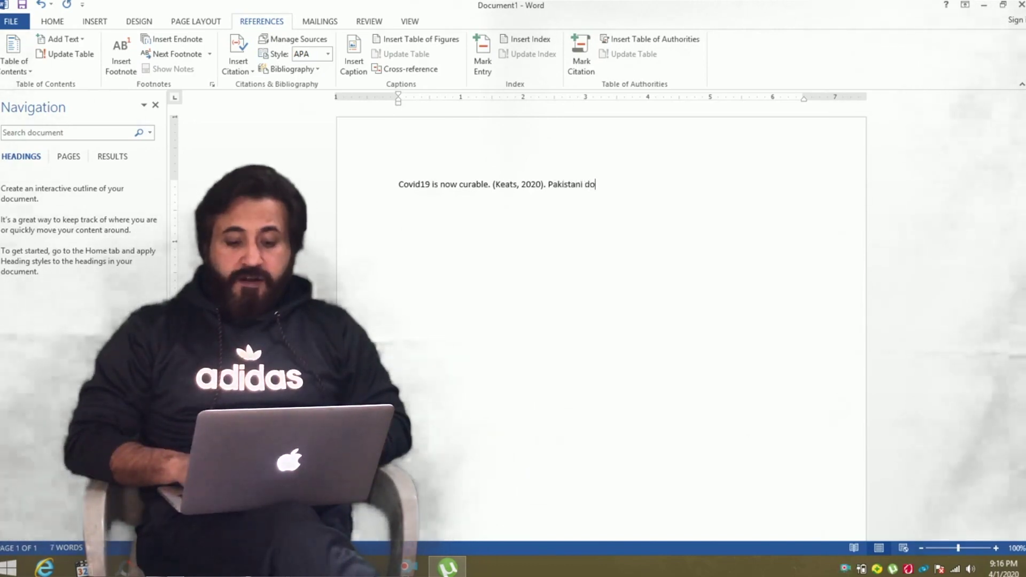
type("ctors are fightinh")
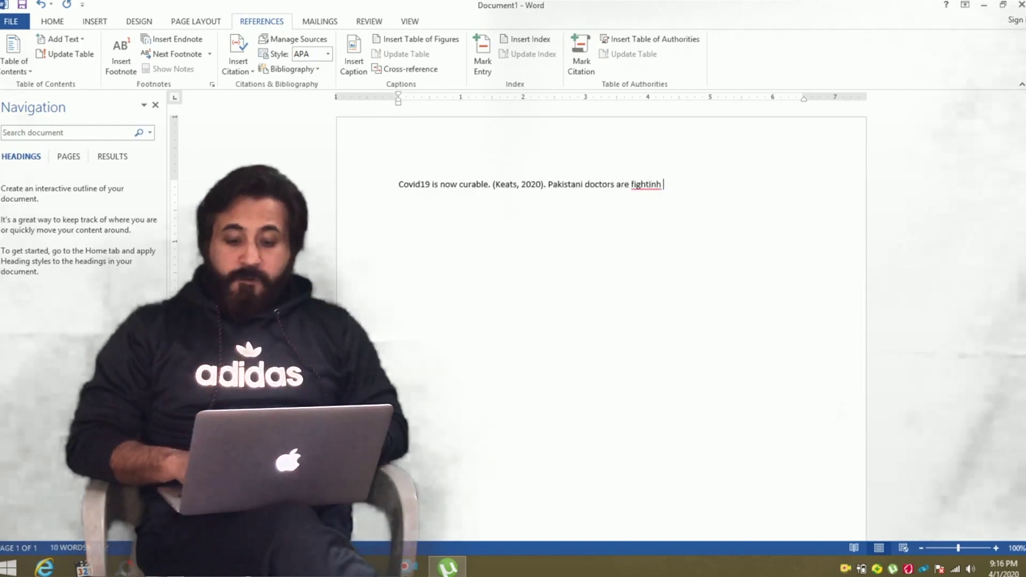
type(" g ")
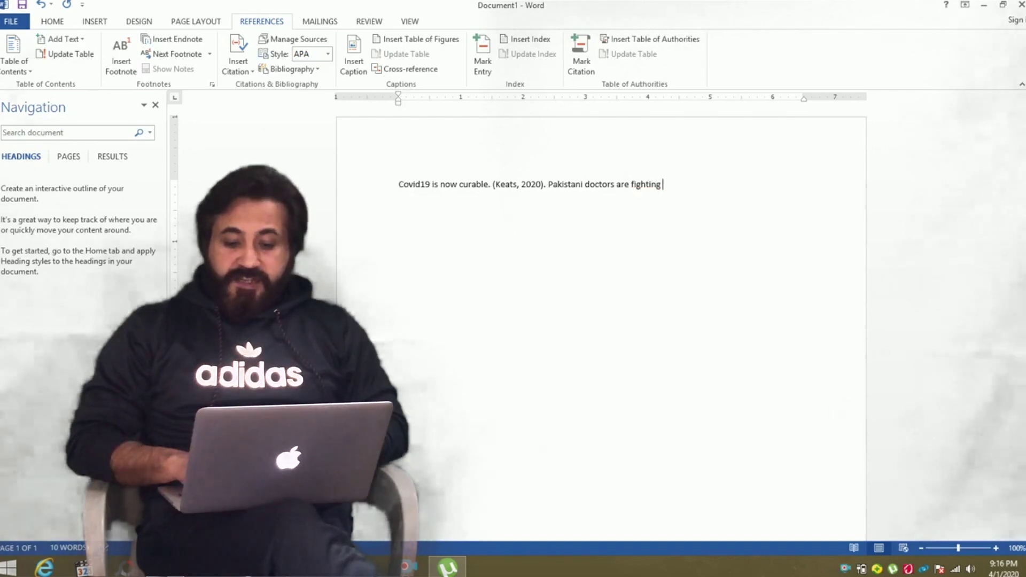
type("with Cov")
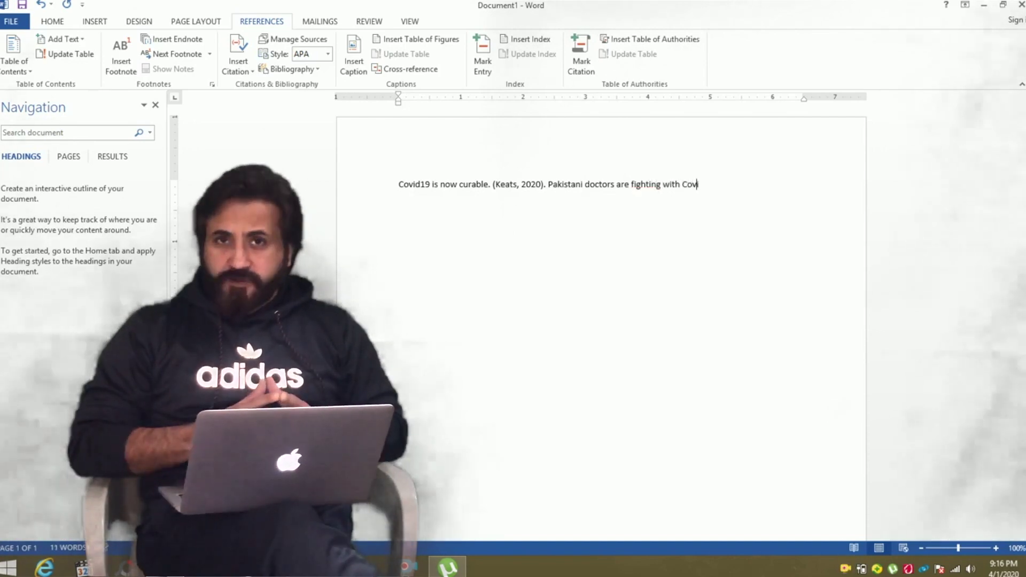
type("id19.")
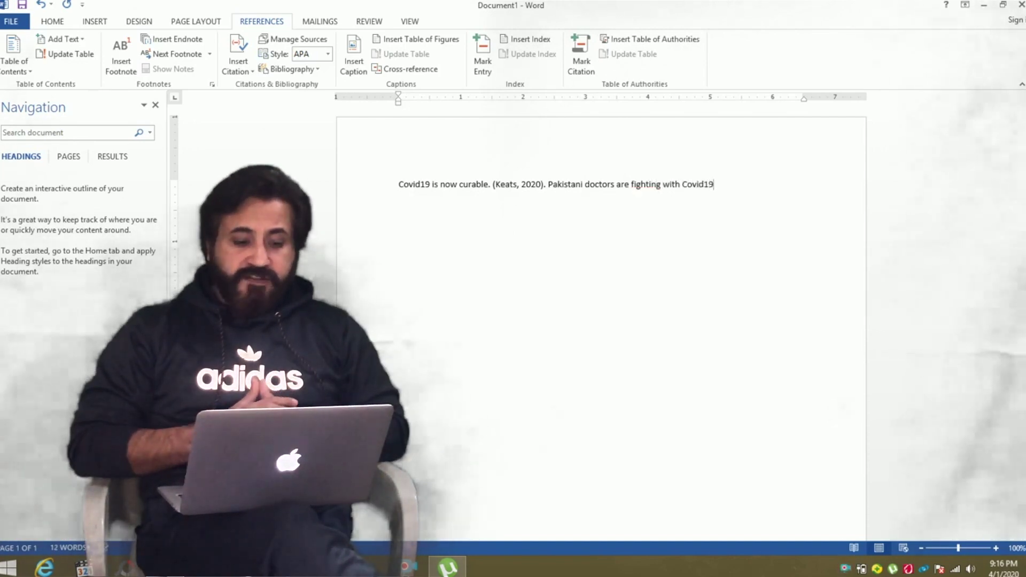
key("BackSpace")
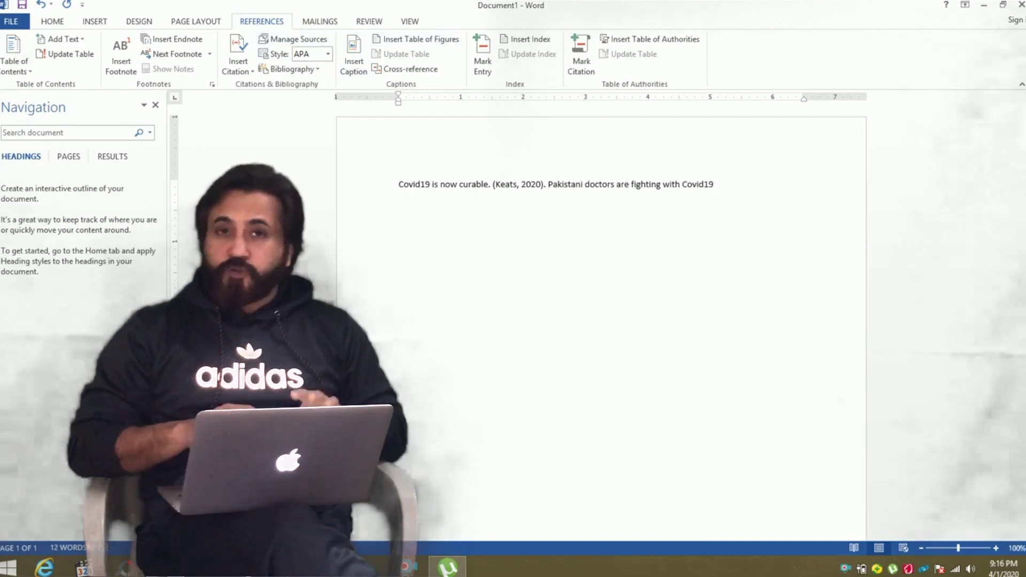
Create a new citation source and open its author name editor.
left_click(238, 63)
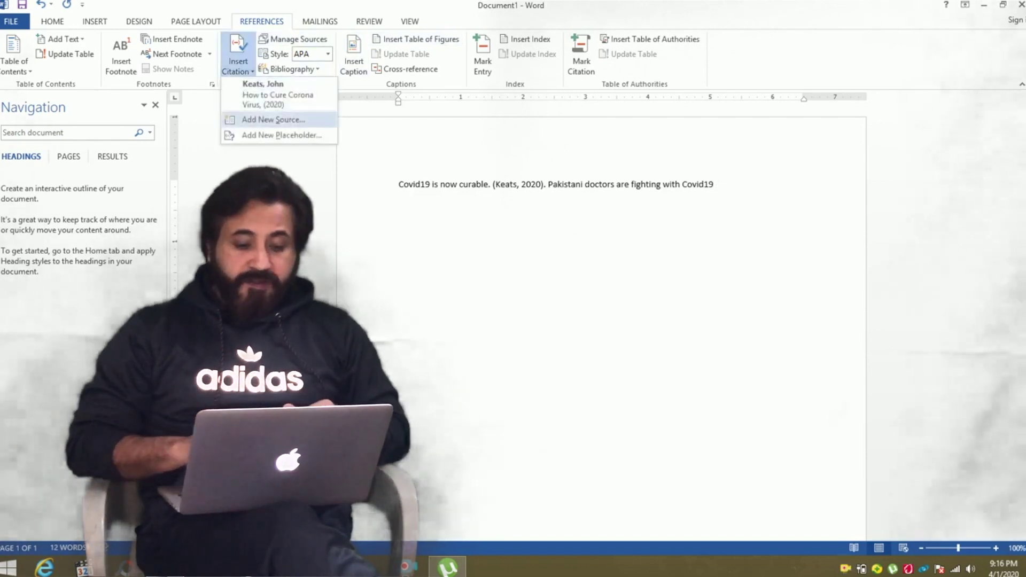
left_click(273, 120)
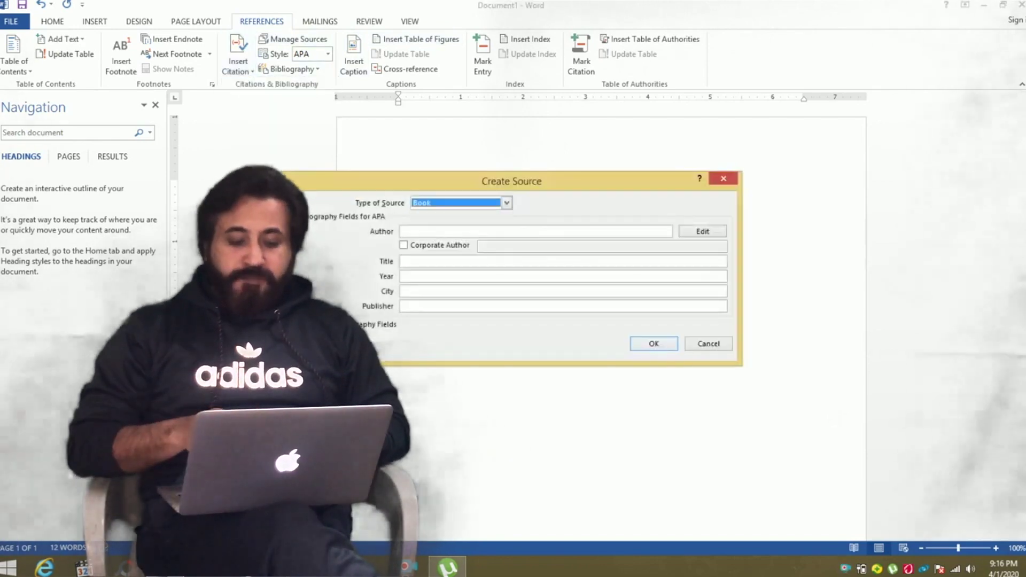
left_click(535, 231)
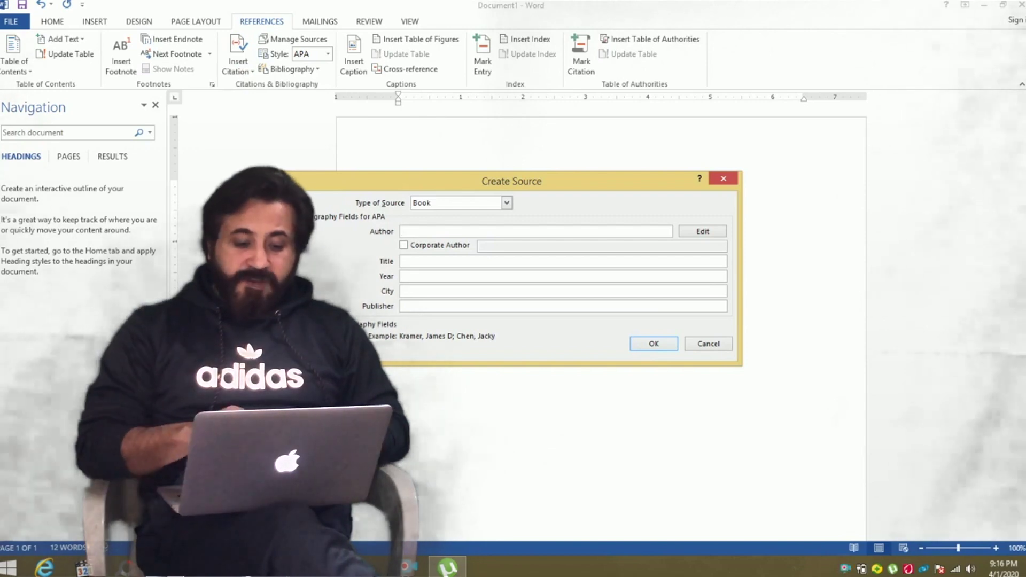
left_click(702, 231)
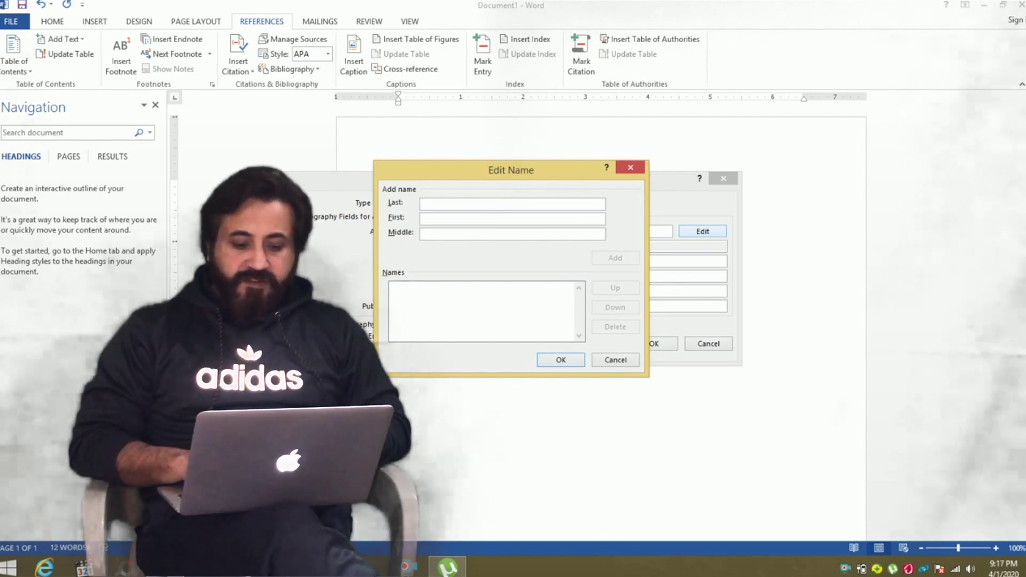
Add both authors' last and first names to the author list and confirm it.
type("Keats")
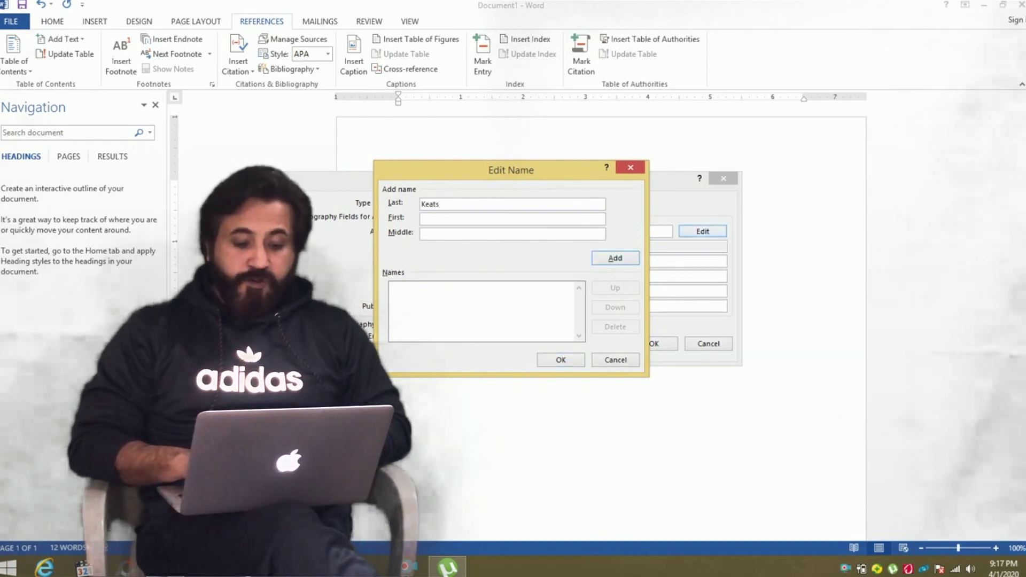
key("Tab")
type("John")
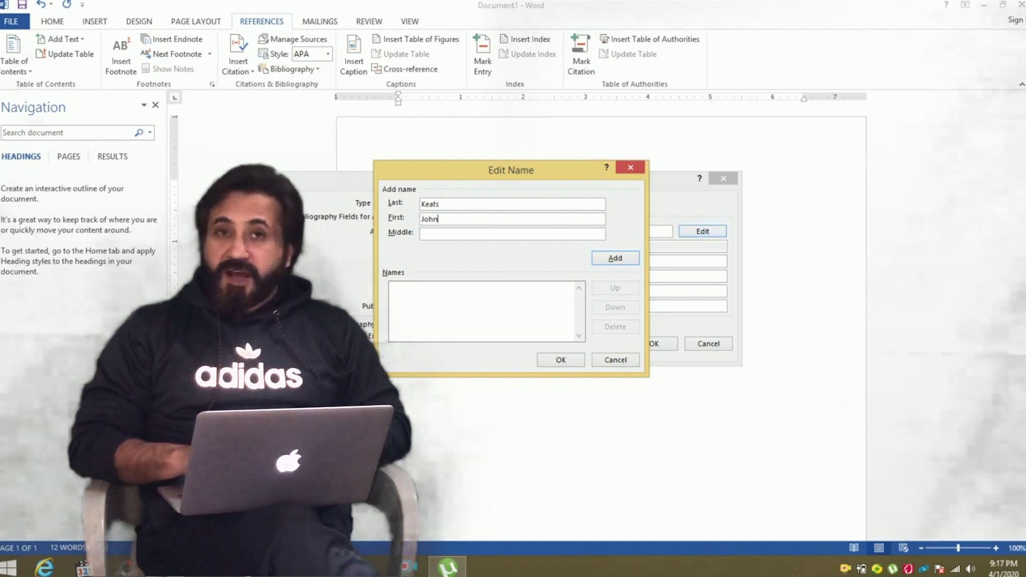
key("Return")
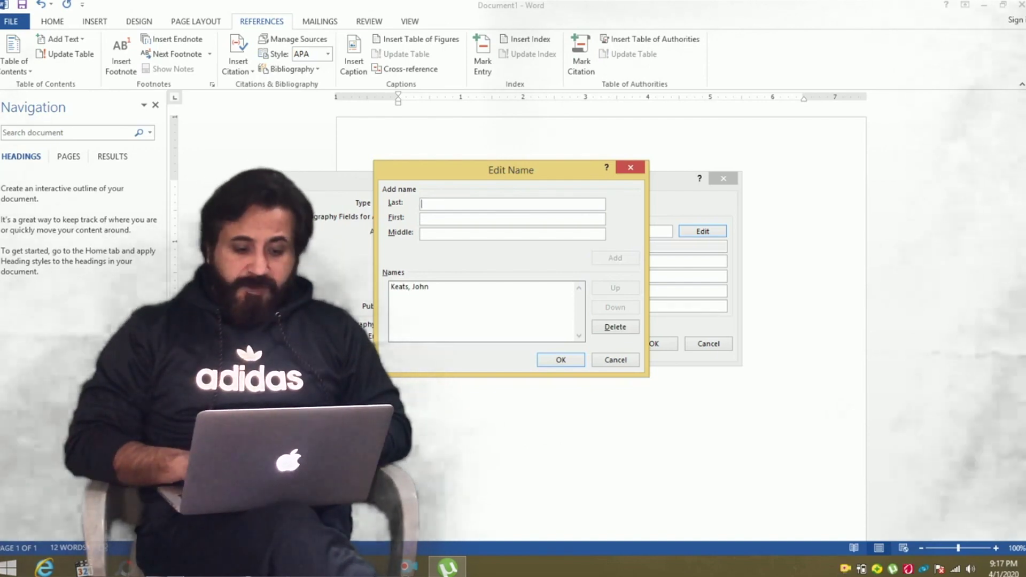
type("Shelley")
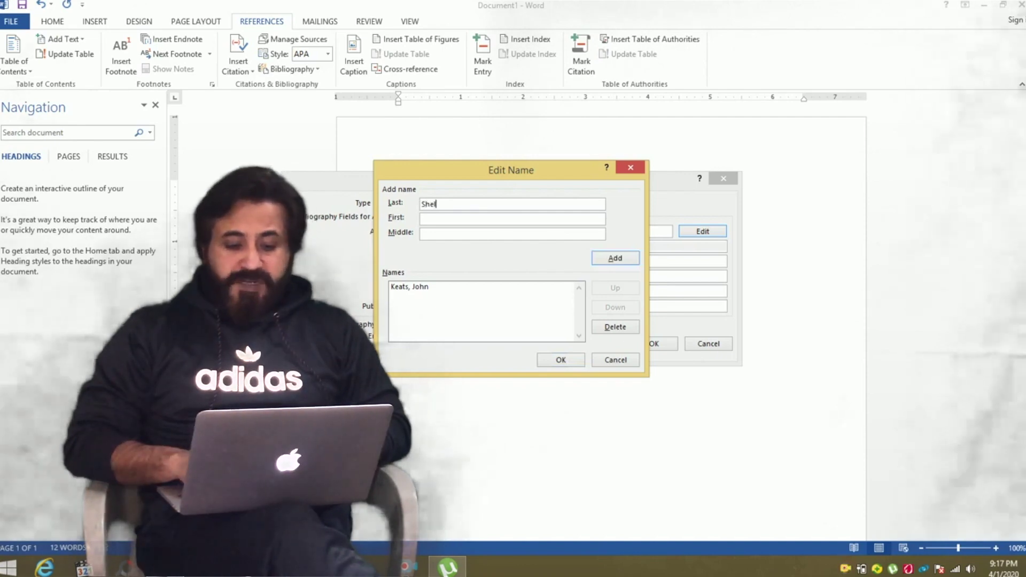
left_click(427, 219)
type("P.B")
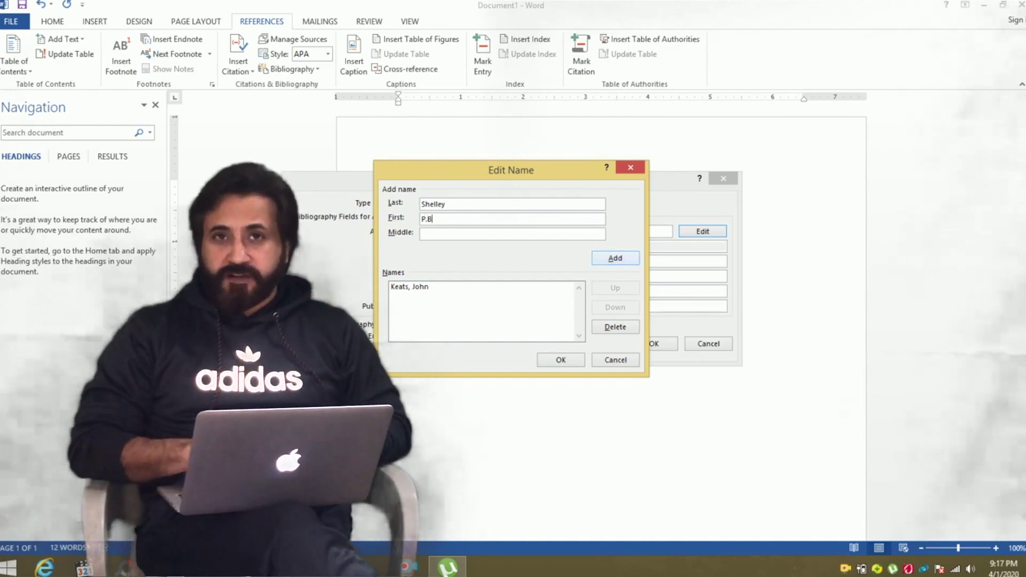
key("Return")
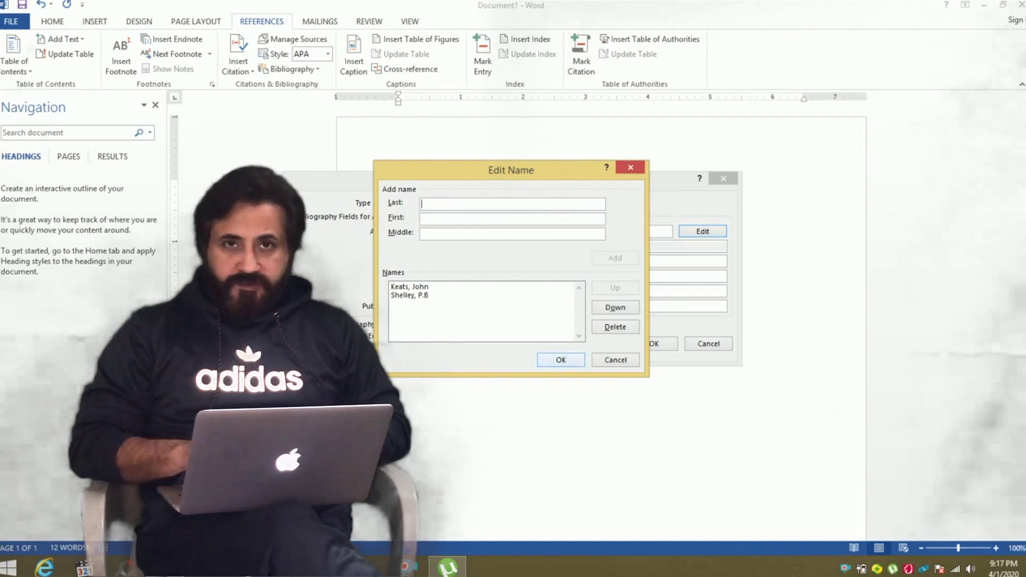
key("Return")
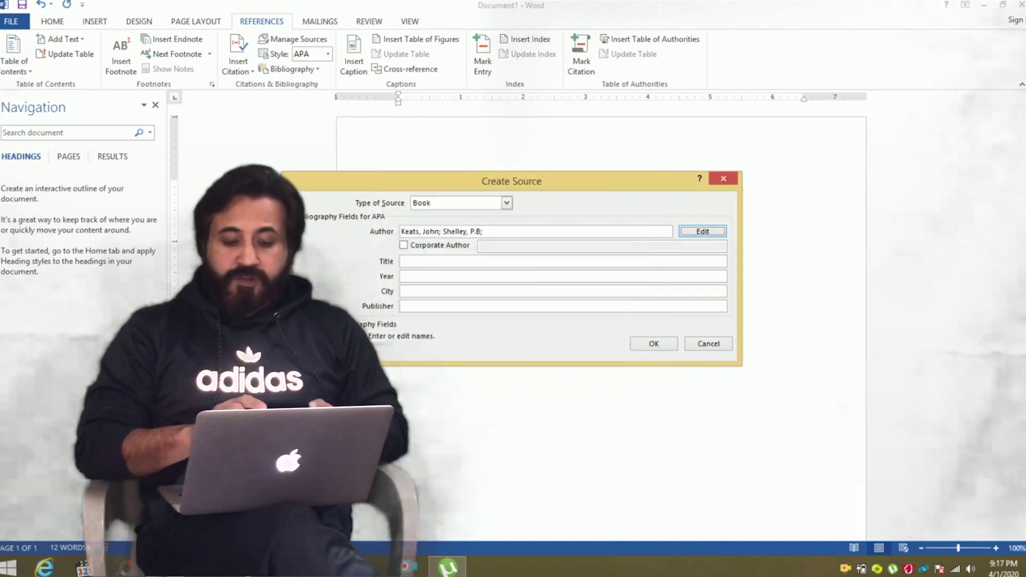
Fill in title 'Covid19', year 2020, city Islamabad, publisher Regent Publication, and insert the citation.
left_click(402, 260)
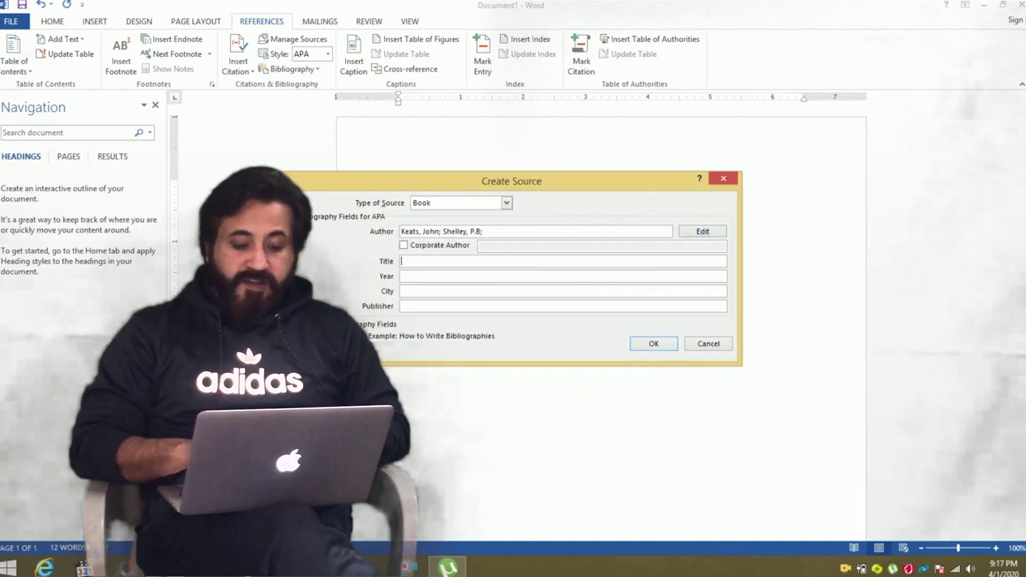
type("COvid")
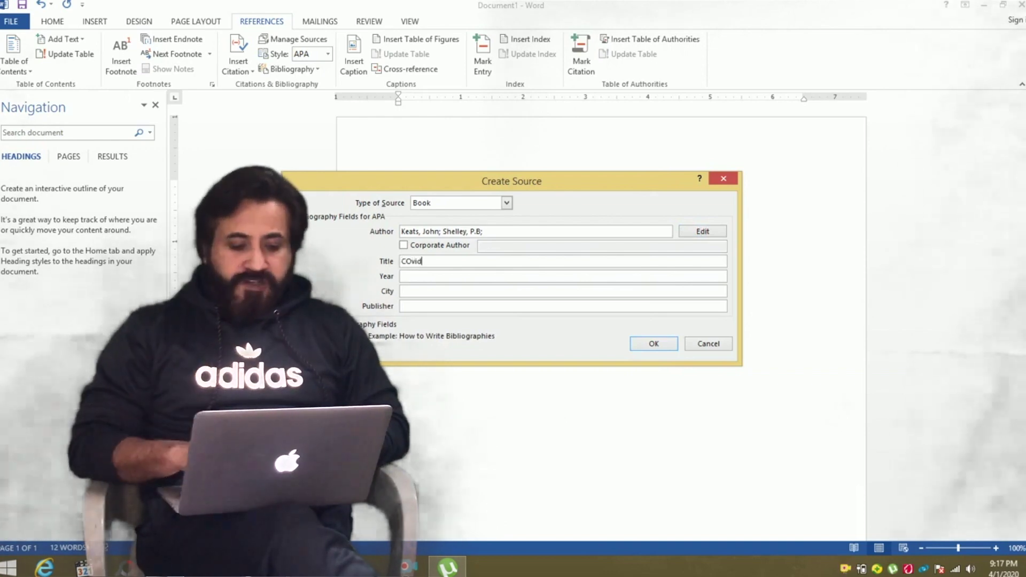
type("19")
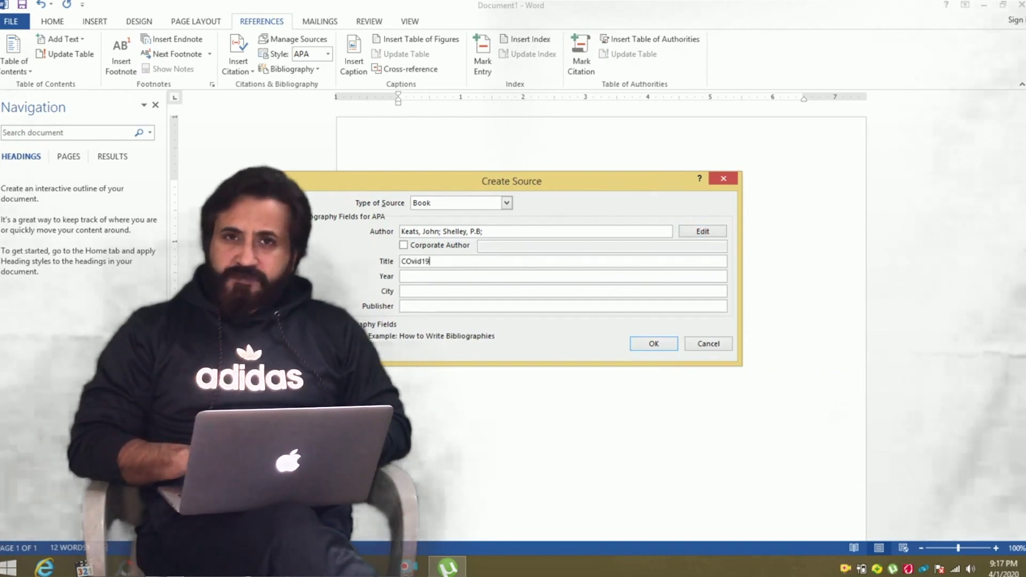
left_click(412, 261)
key("BackSpace")
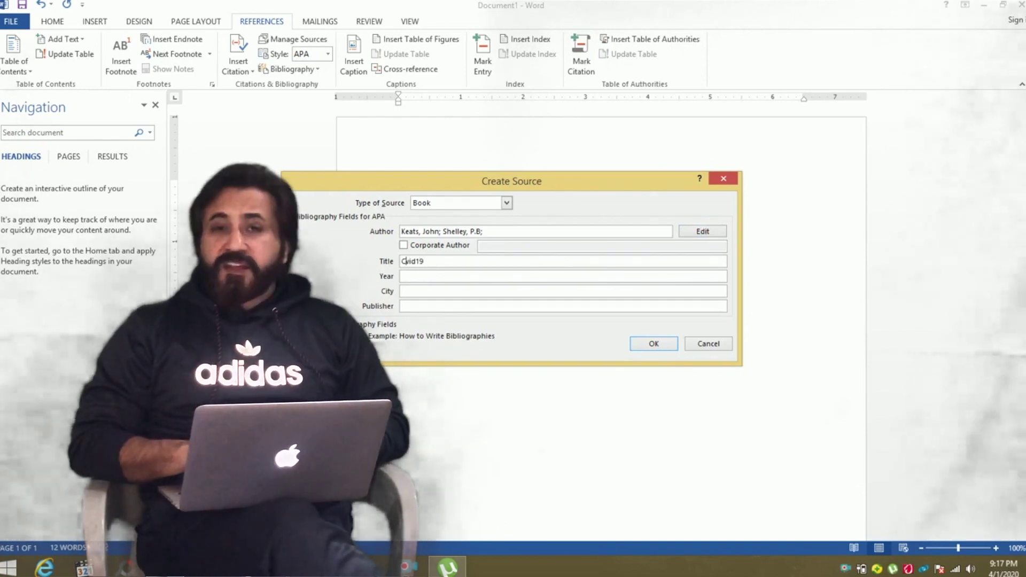
type("o")
left_click(406, 275)
type("20")
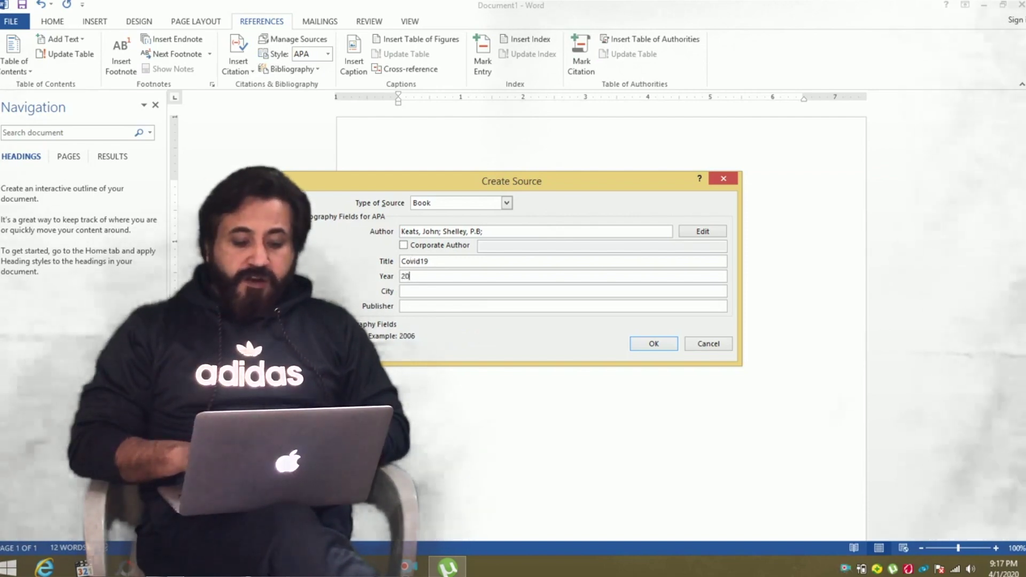
type("20")
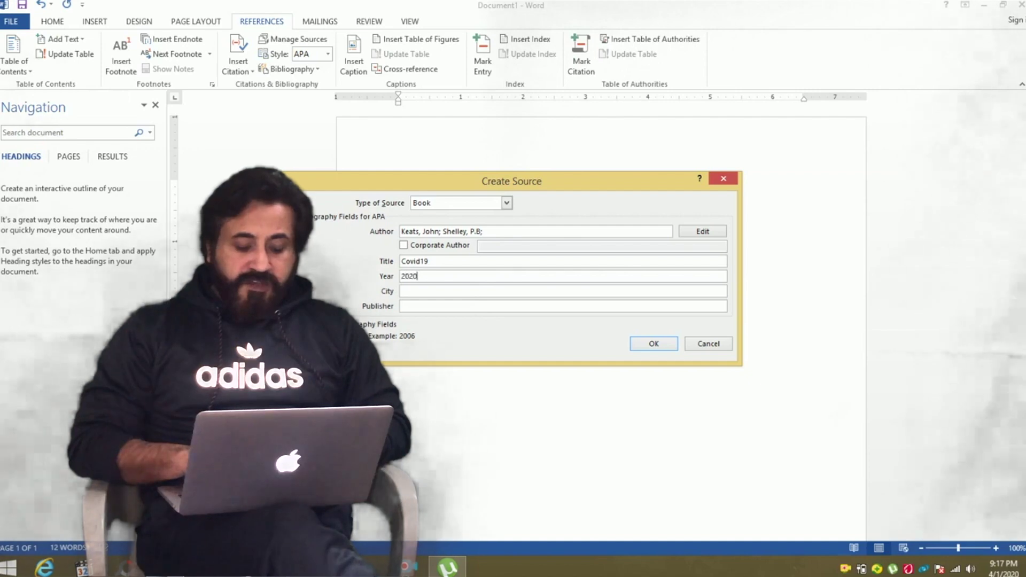
left_click(406, 291)
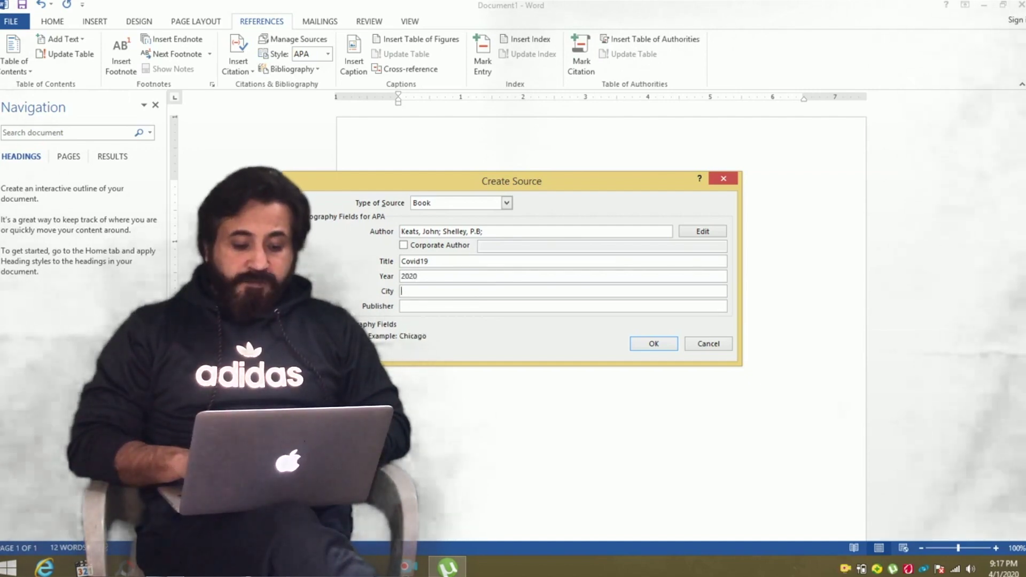
type("Islamabad")
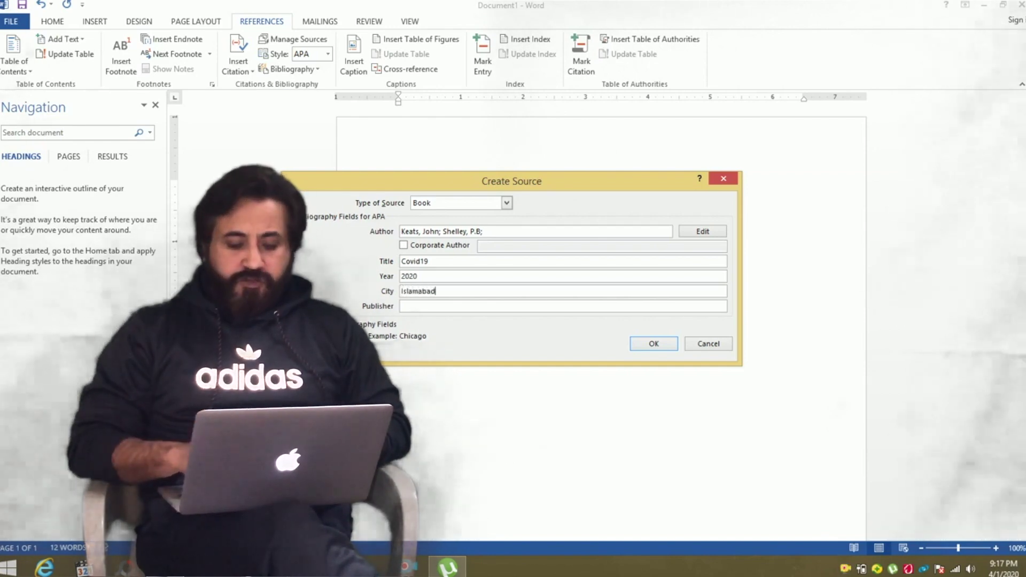
key("Tab")
type("Regen")
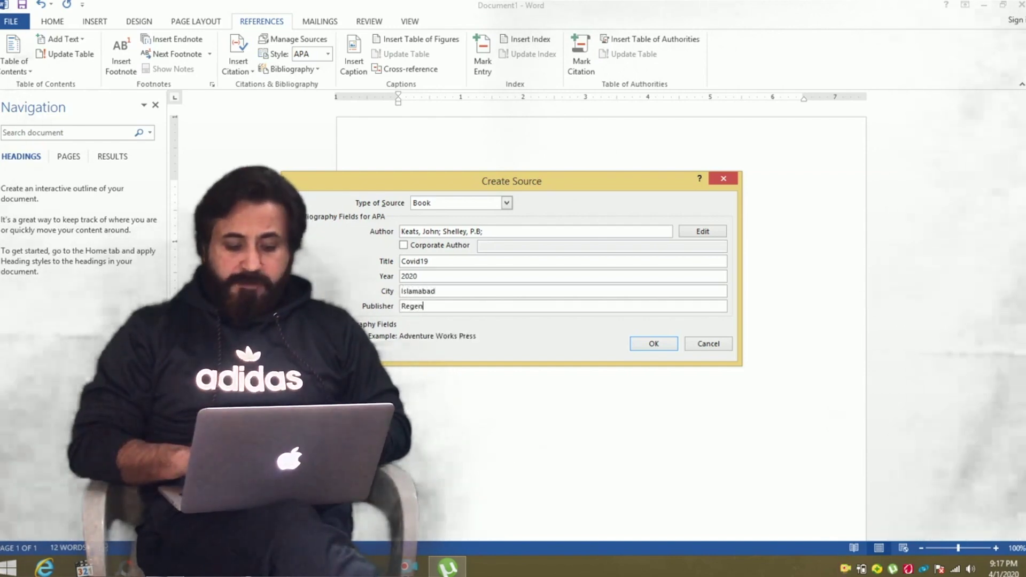
type("t Publications")
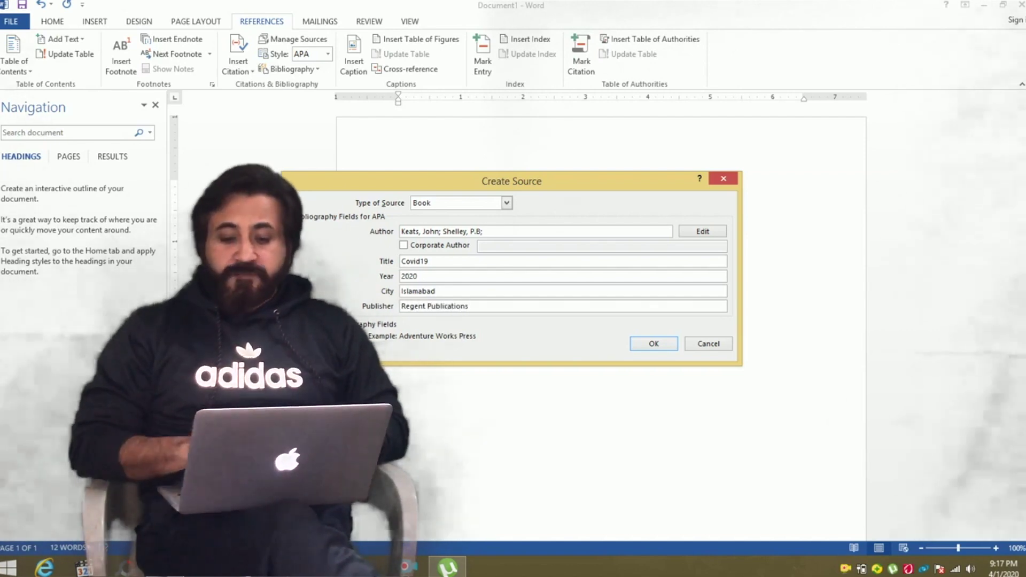
key("Return")
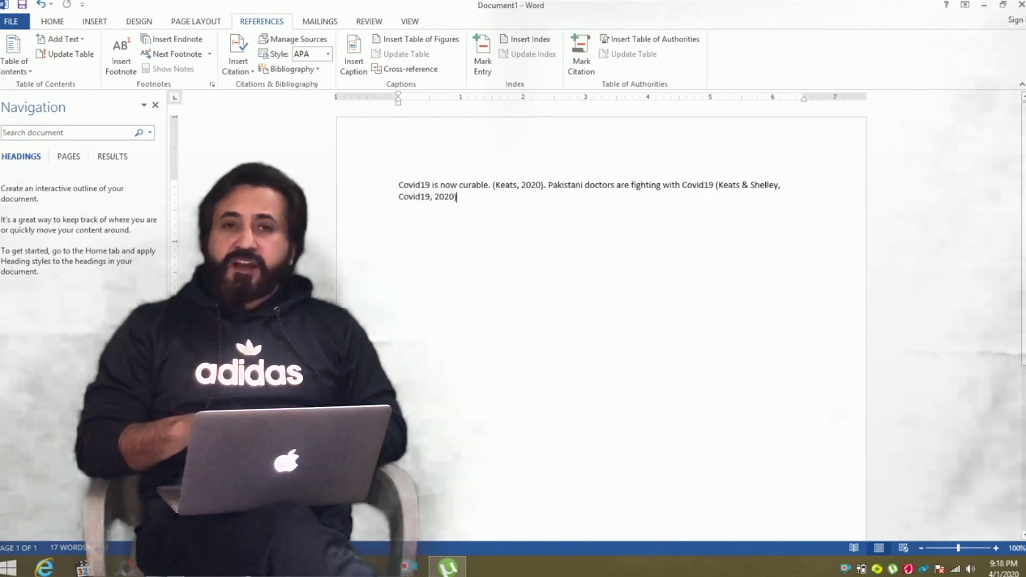
Close the second sentence with a period and add 'We should stay inside and fight it.'.
type(".")
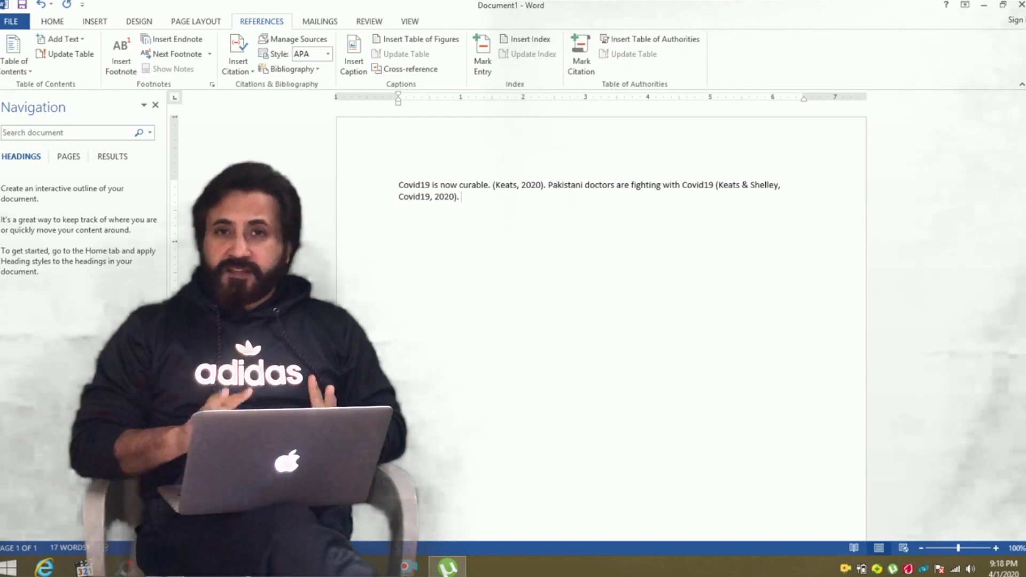
type("We should stay insi")
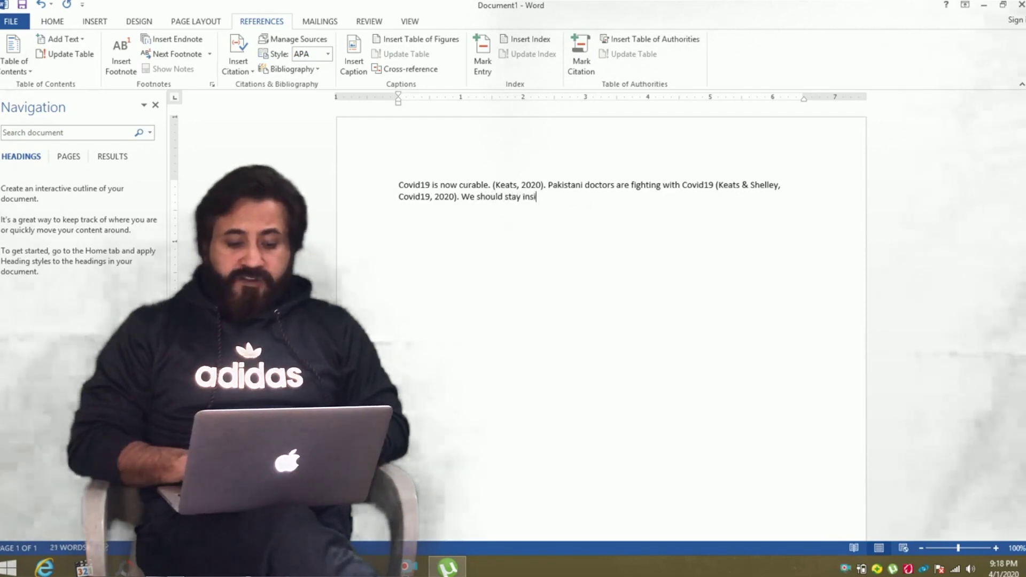
type("de and fig")
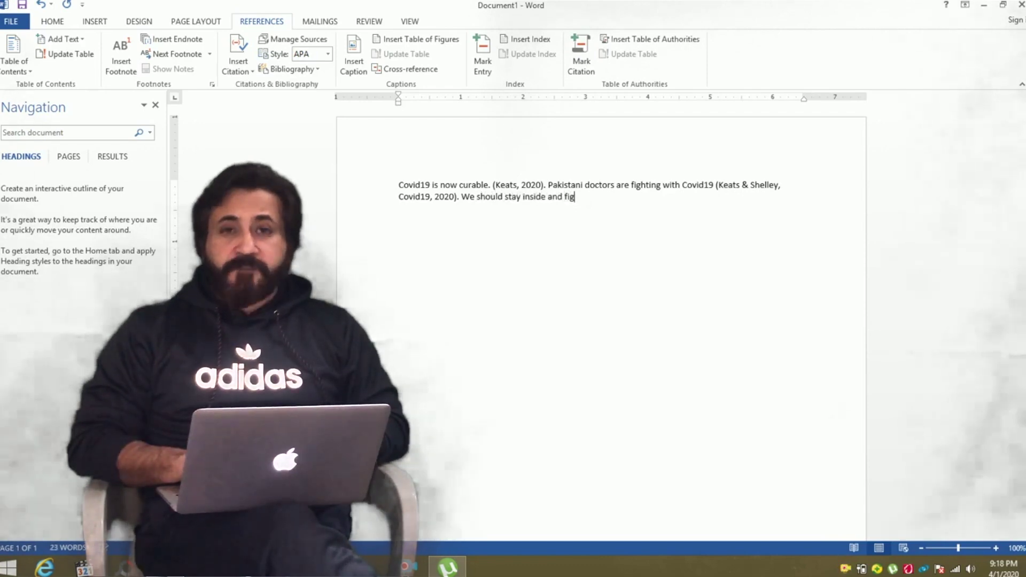
type("ht it.")
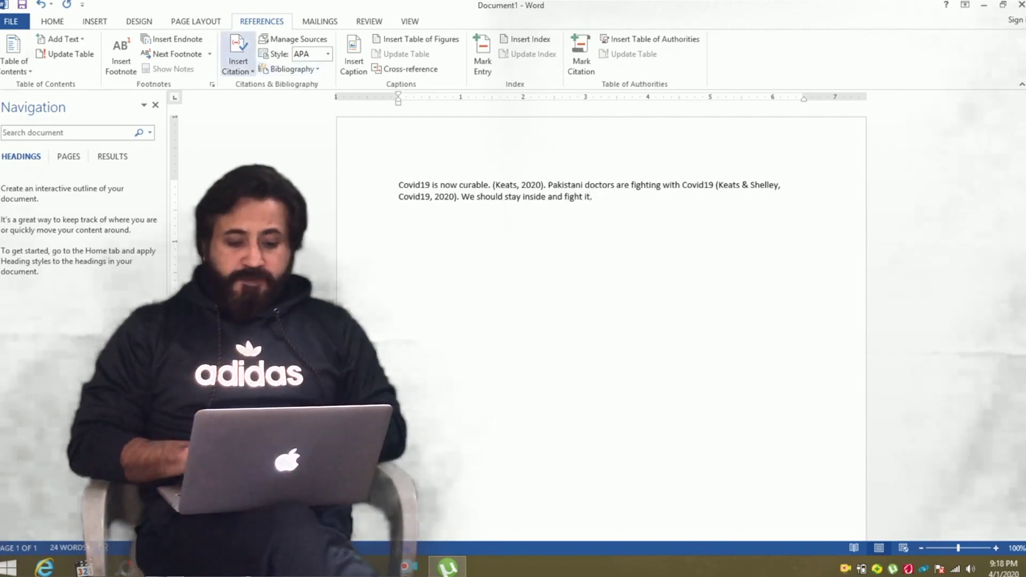
Start a new citation source and set its type to Journal Article.
left_click(238, 61)
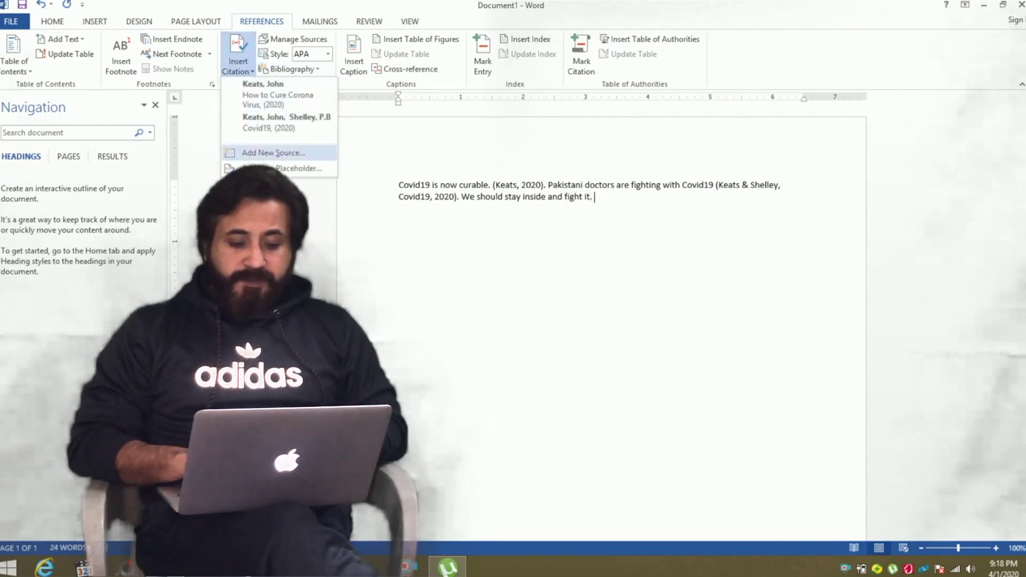
left_click(273, 152)
left_click(506, 202)
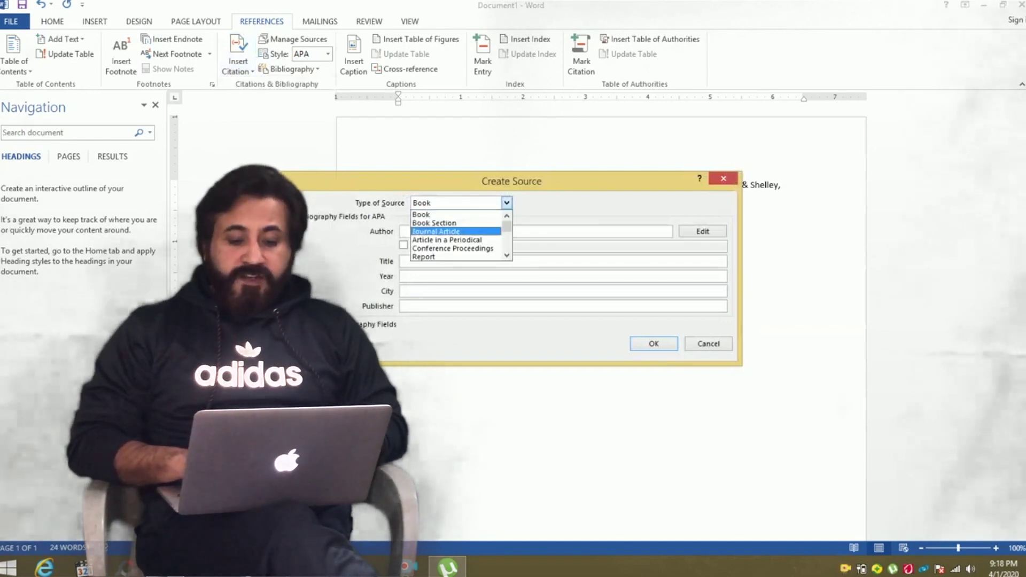
left_click(437, 230)
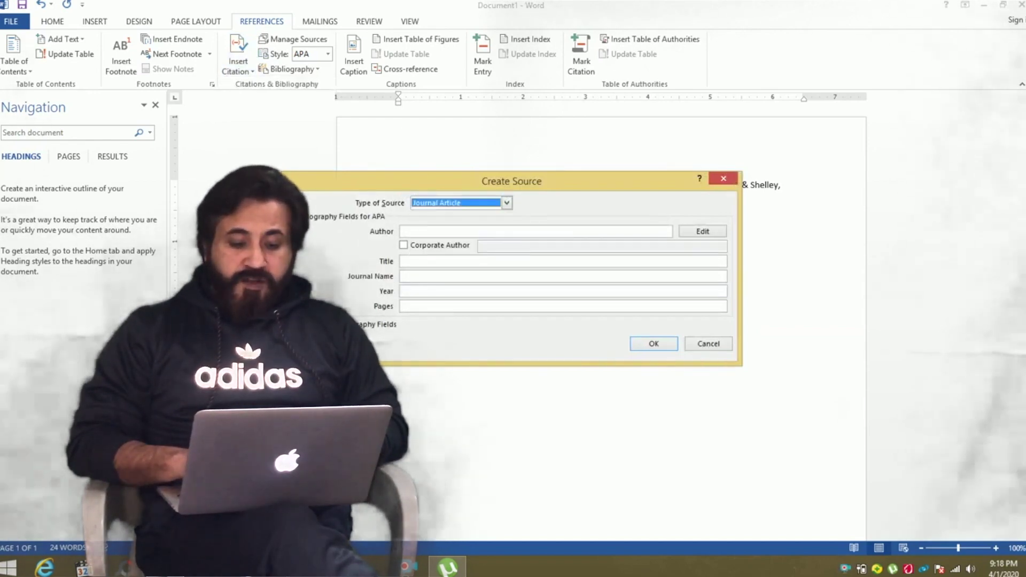
Enter author, title 'The 2019 Disease', journal 'The Incurable Diseases', 2019, pages 50-60, and insert the citation.
left_click(402, 231)
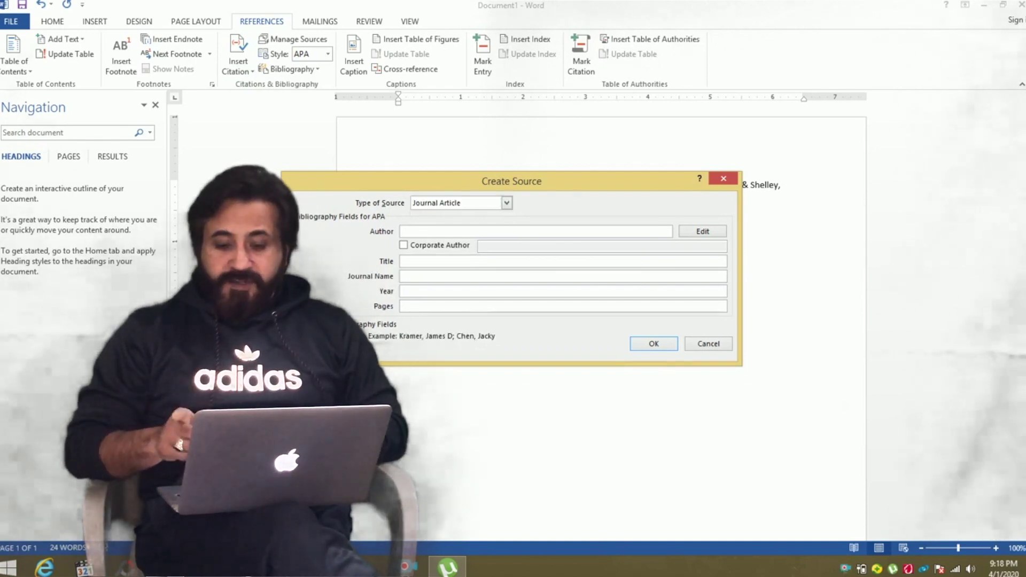
type("Wor")
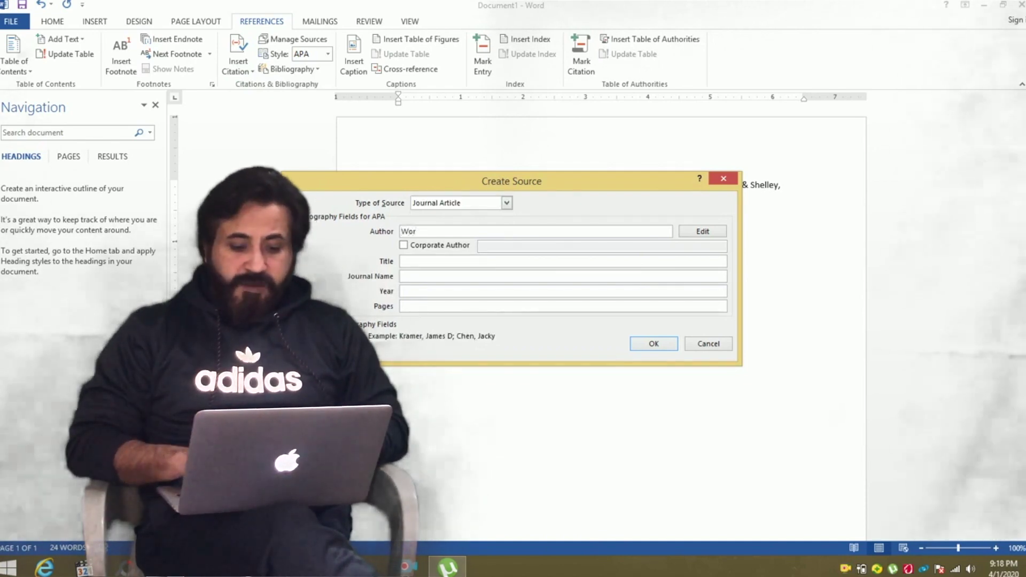
key("BackSpace")
type("illiam W")
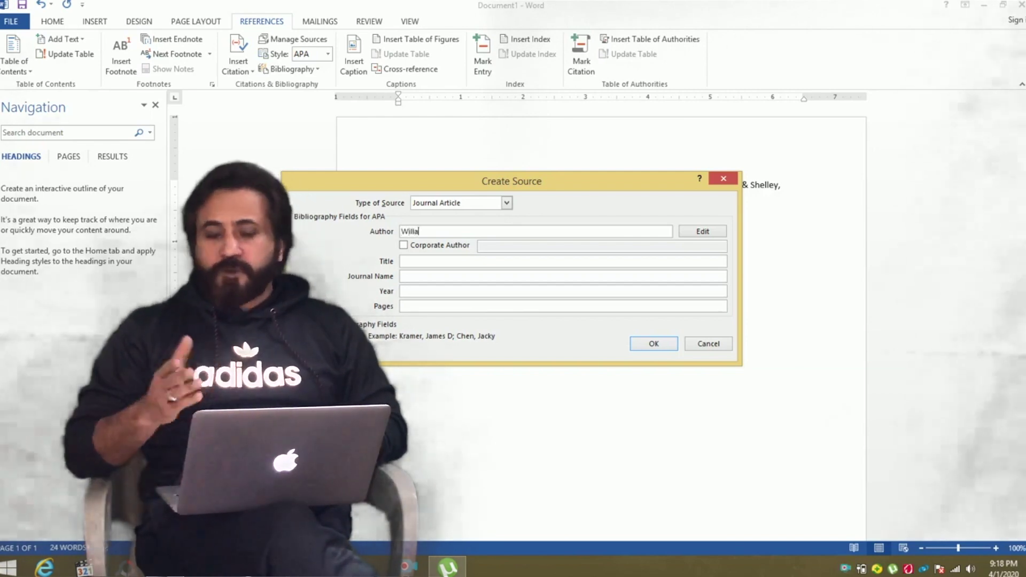
type("o")
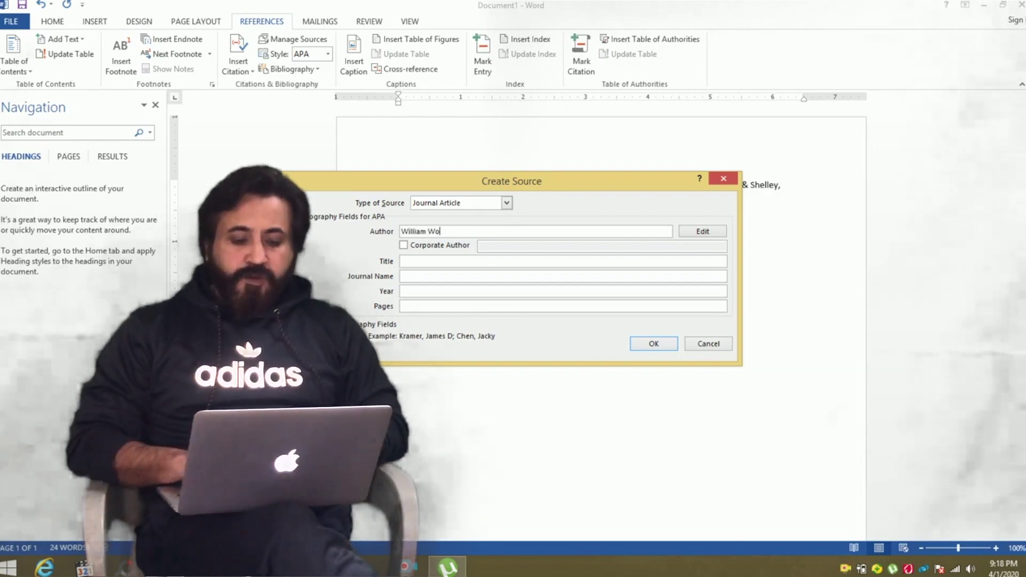
type("rdswoth")
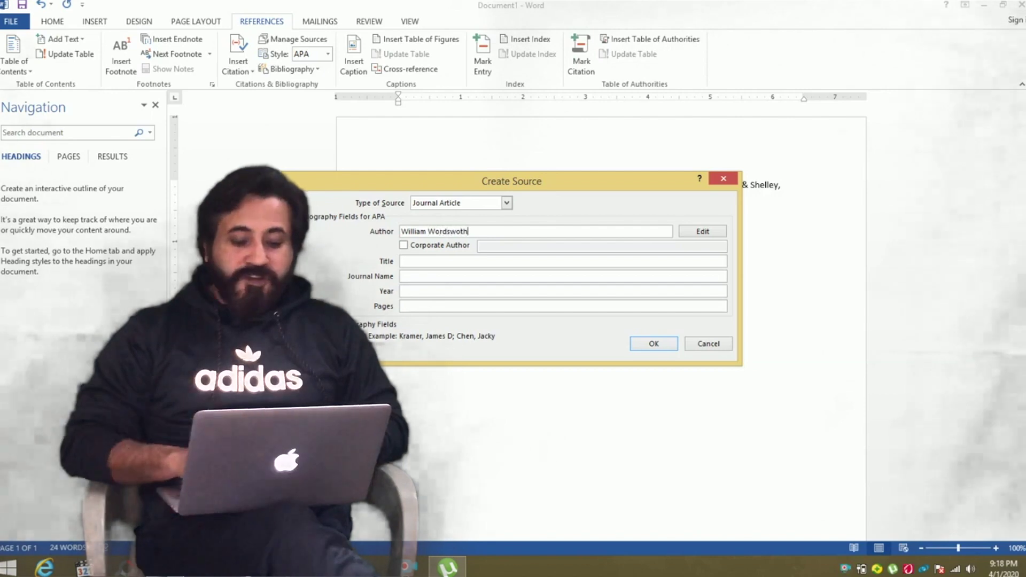
key("Tab")
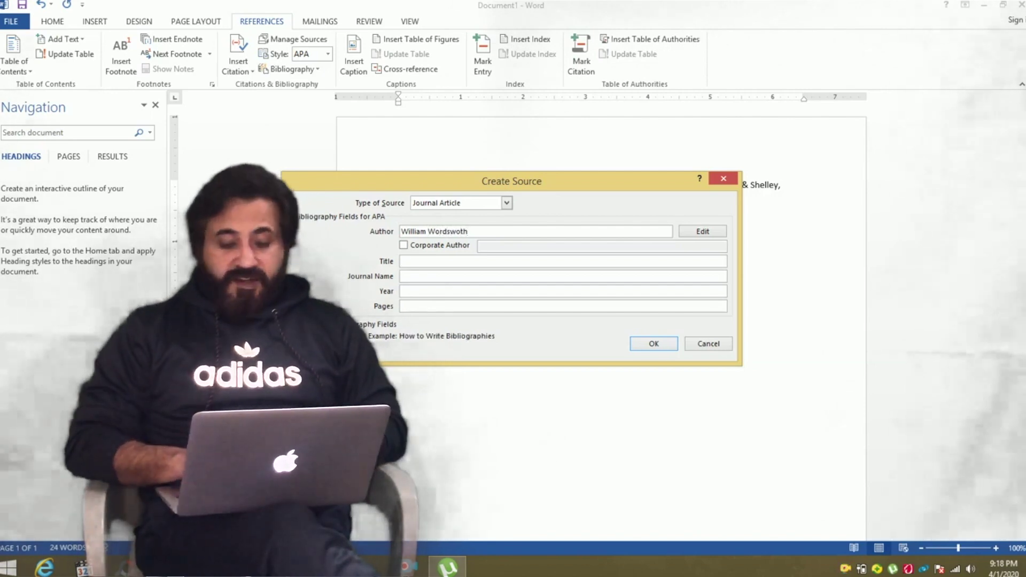
type("The 2019 Disease")
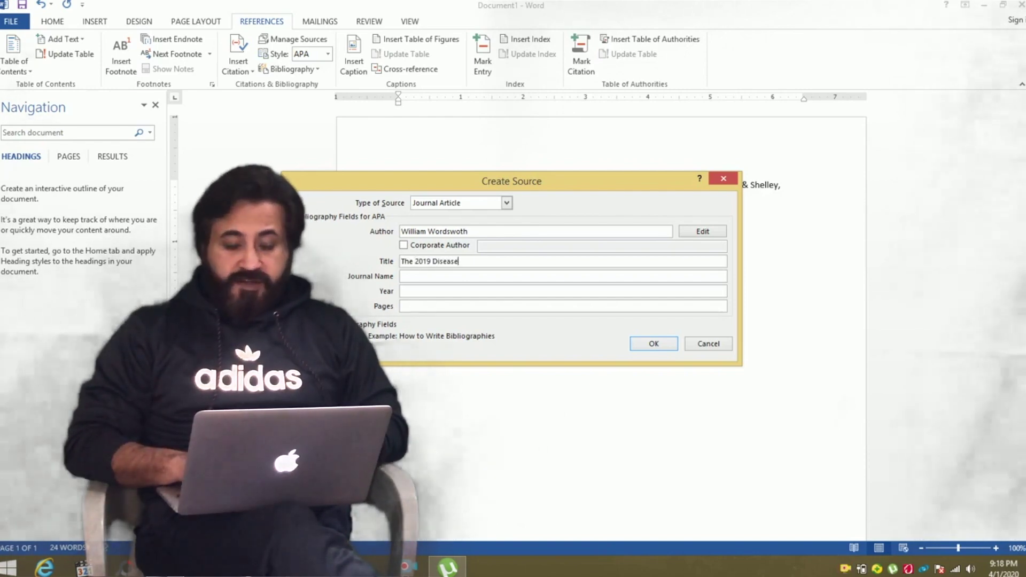
left_click(402, 276)
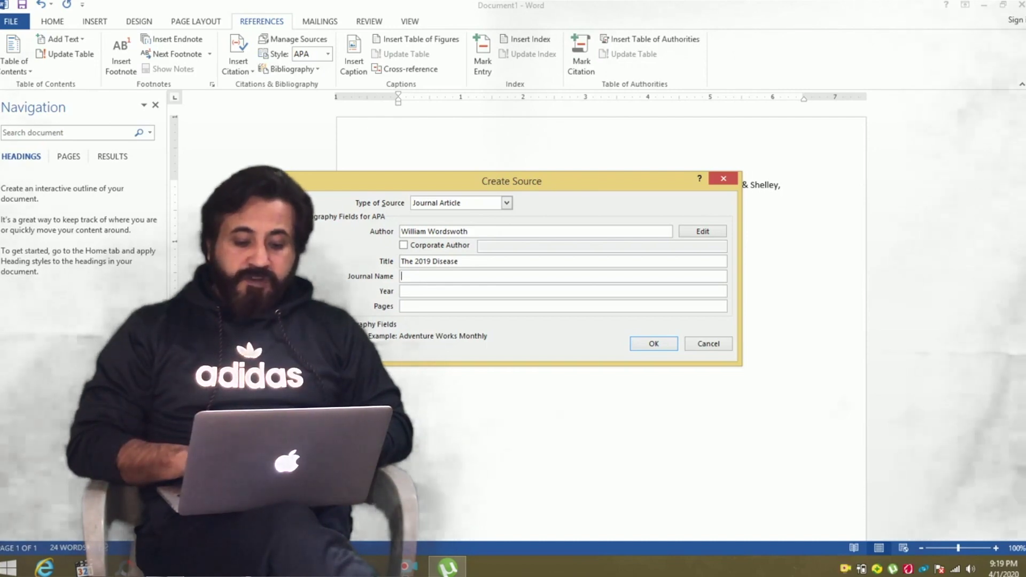
type("The Incurabl")
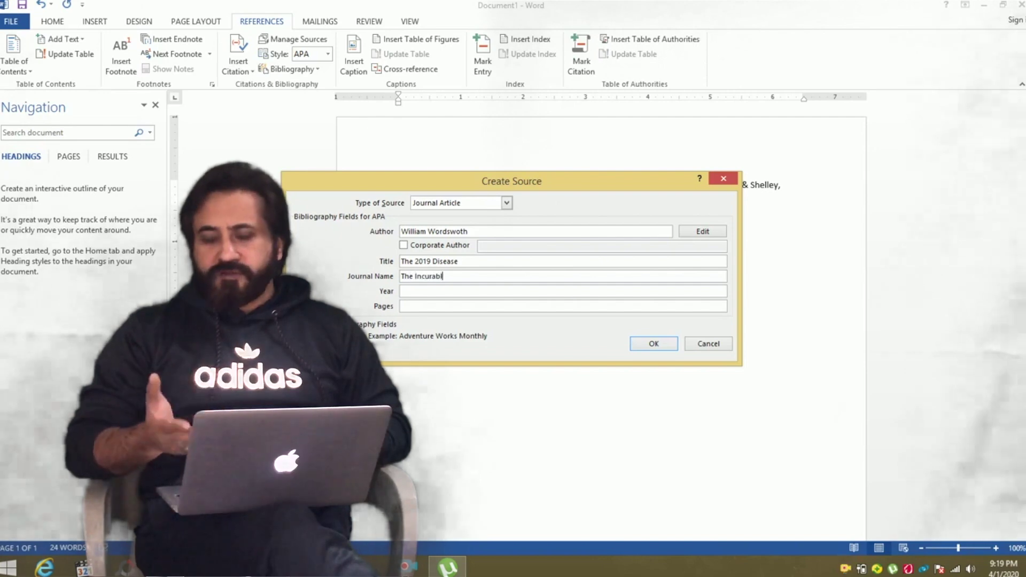
type("e Diseases")
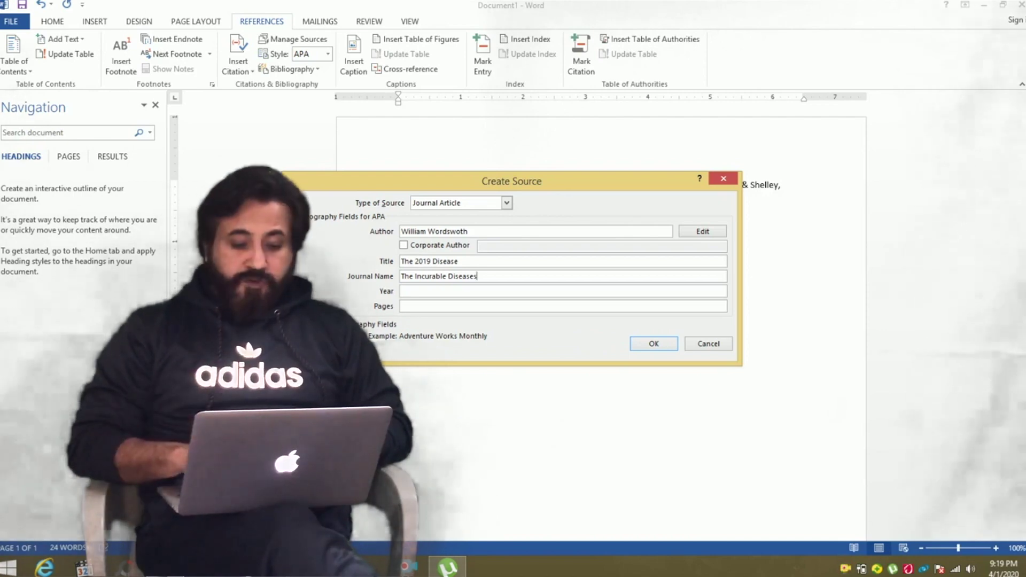
key("Tab")
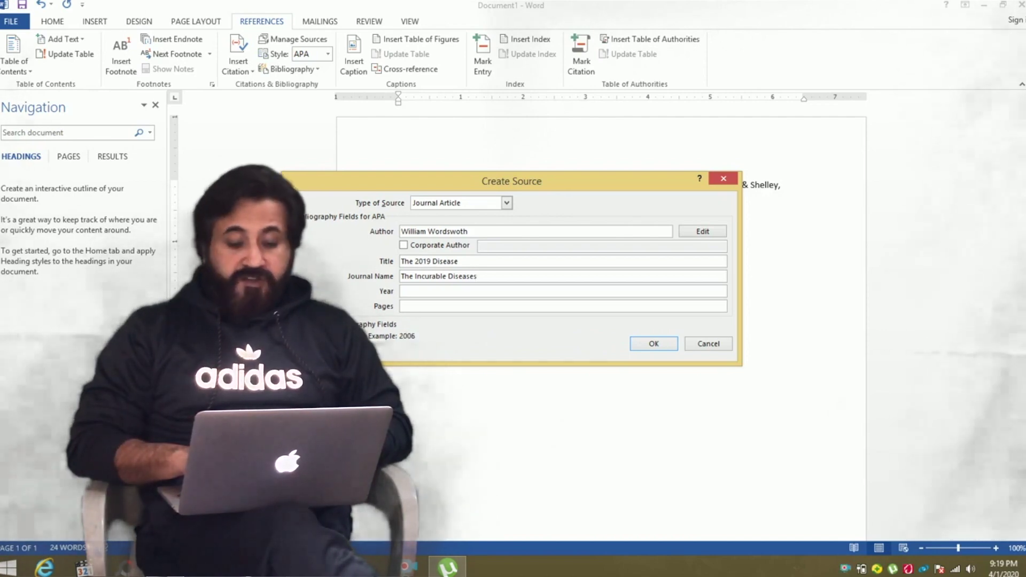
type("2019")
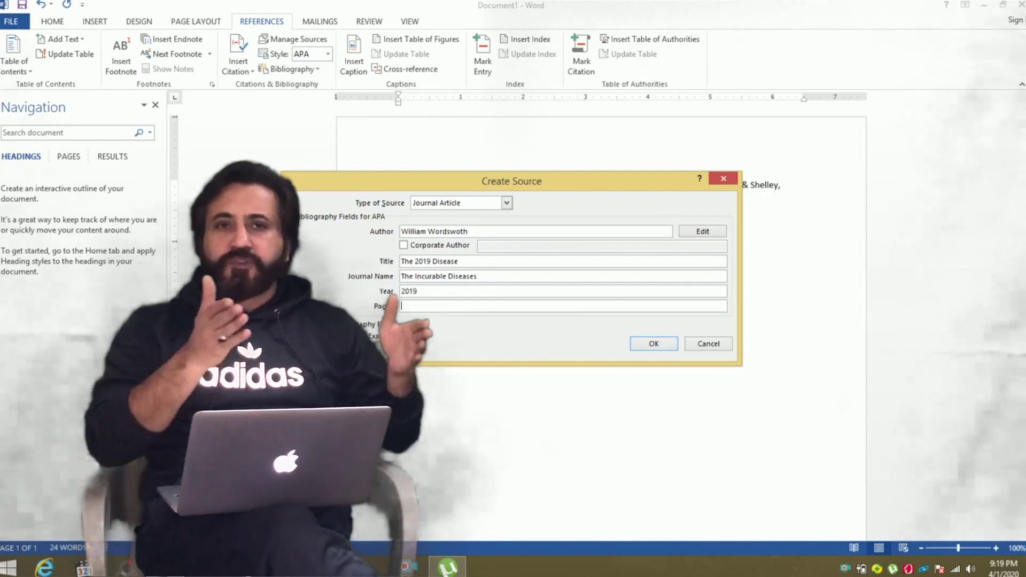
key("Tab")
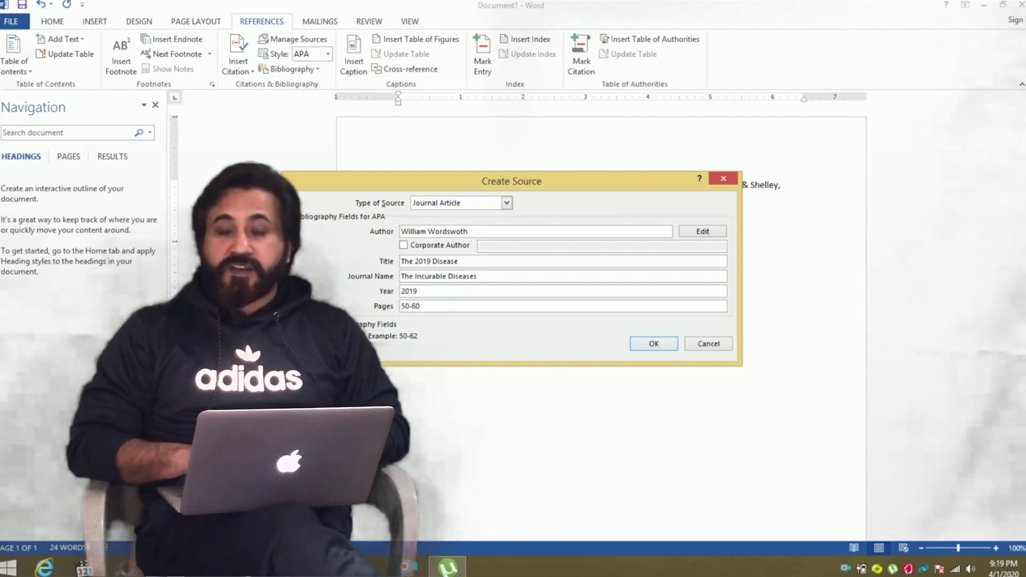
left_click(654, 344)
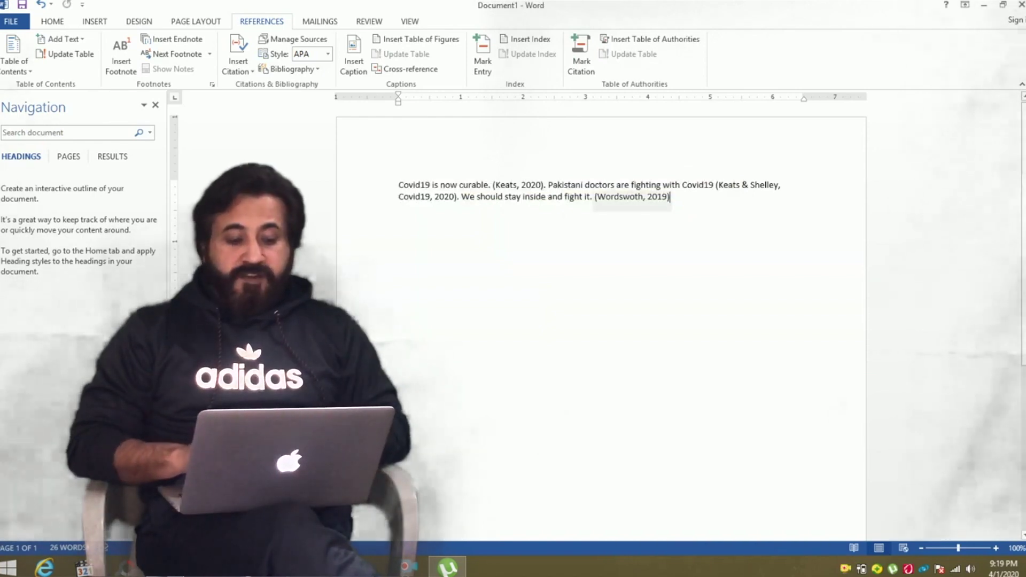
End the third sentence with a period and start another new citation source.
type(".")
left_click(238, 59)
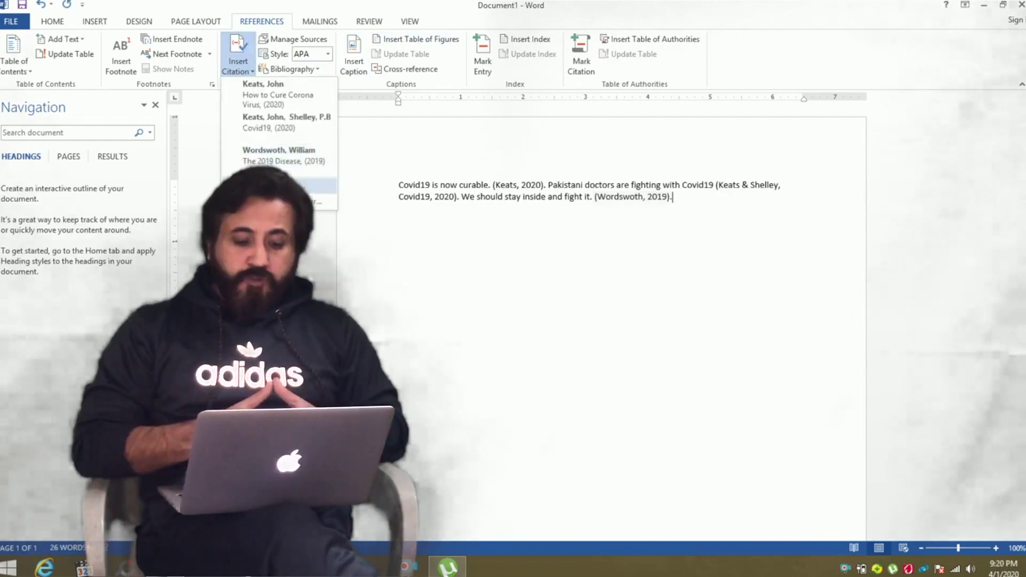
left_click(275, 191)
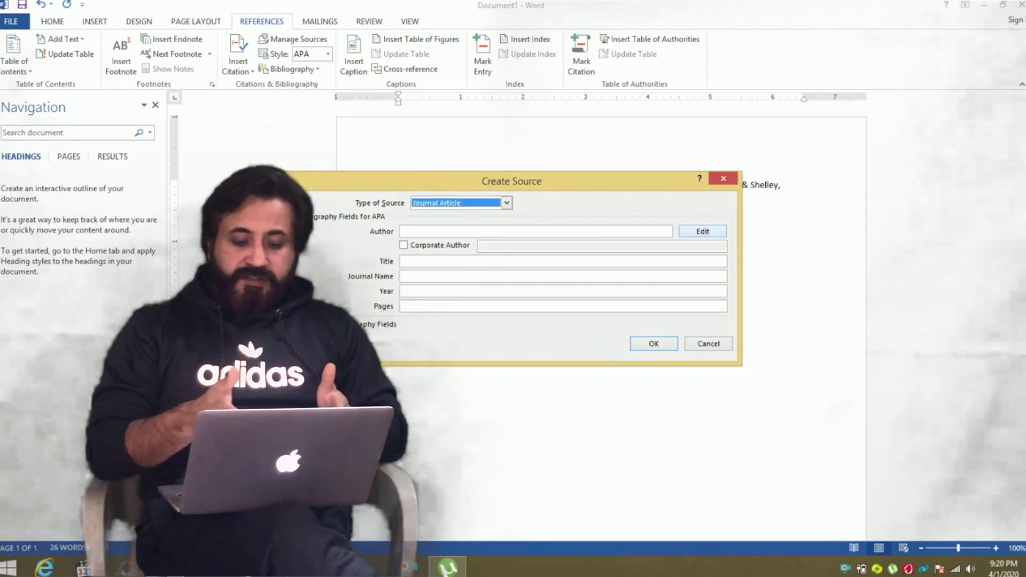
left_click(702, 231)
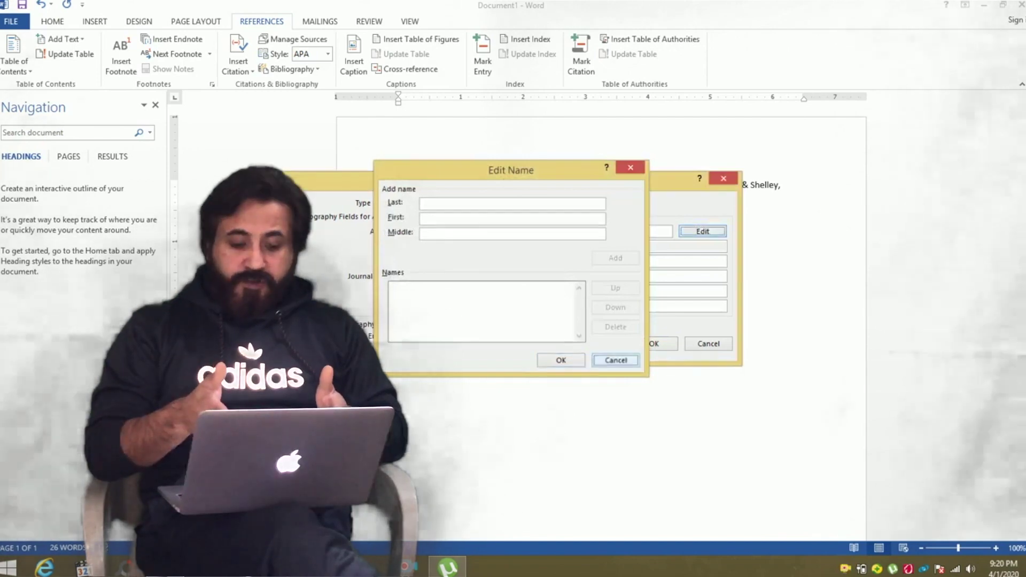
left_click(615, 360)
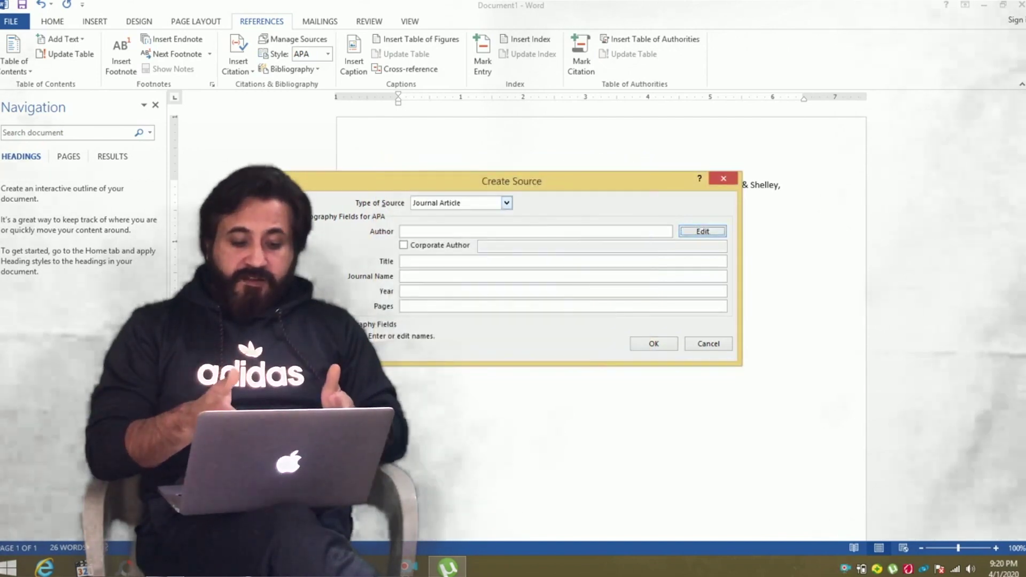
Set the new source's type to Web site.
left_click(506, 202)
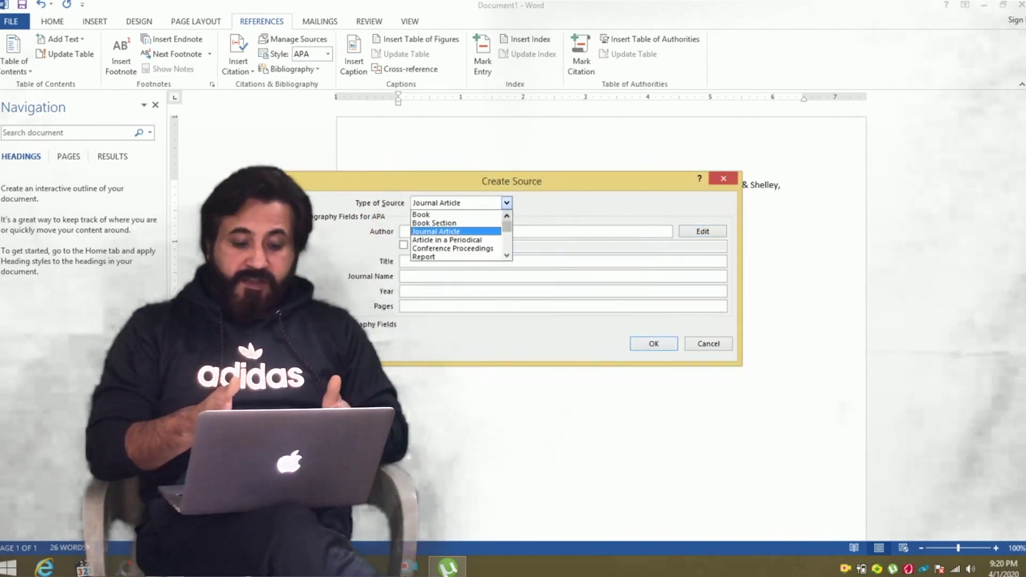
scroll(455, 235, "down", 1)
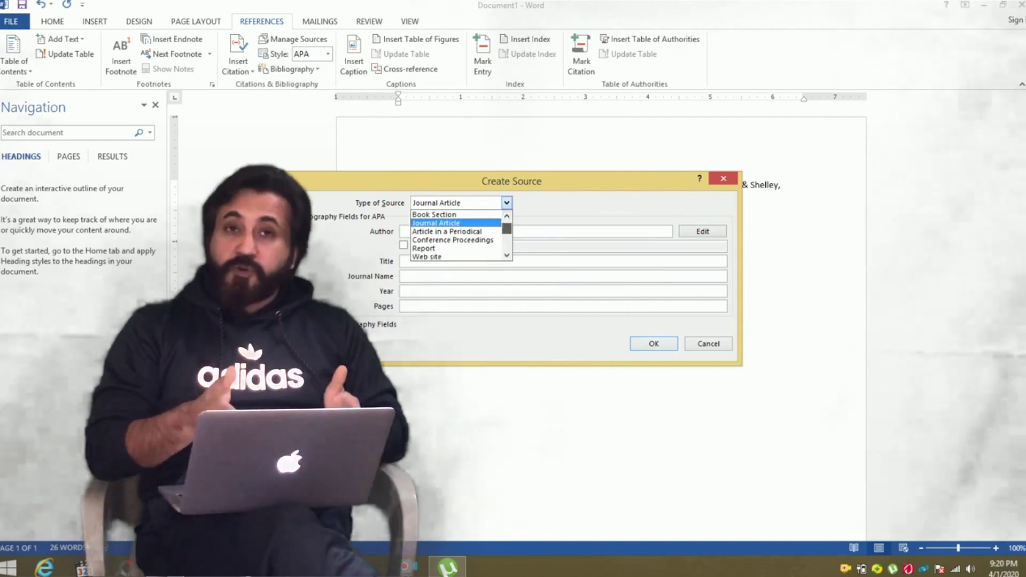
scroll(455, 236, "down", 1)
scroll(456, 235, "down", 2)
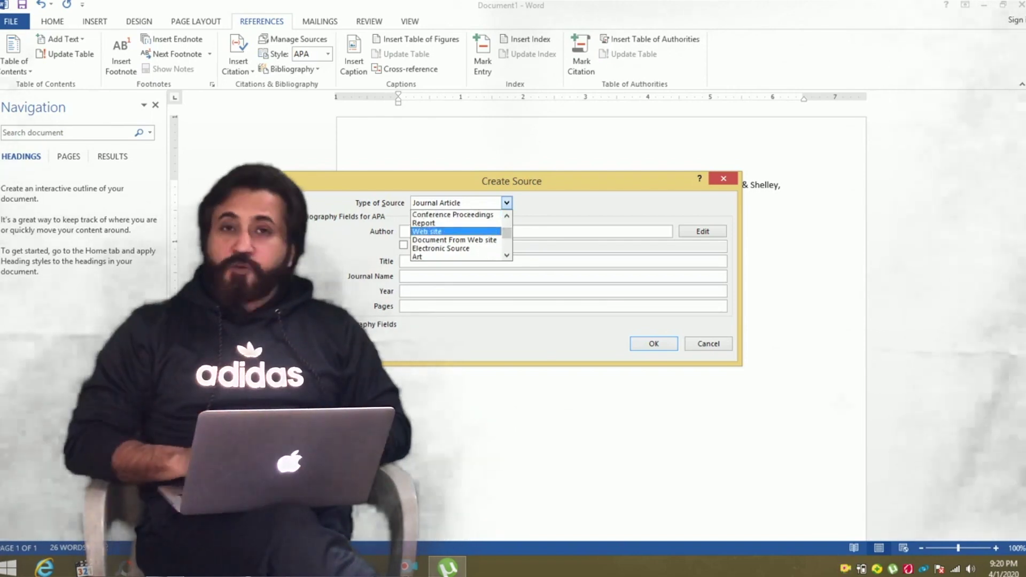
key("Return")
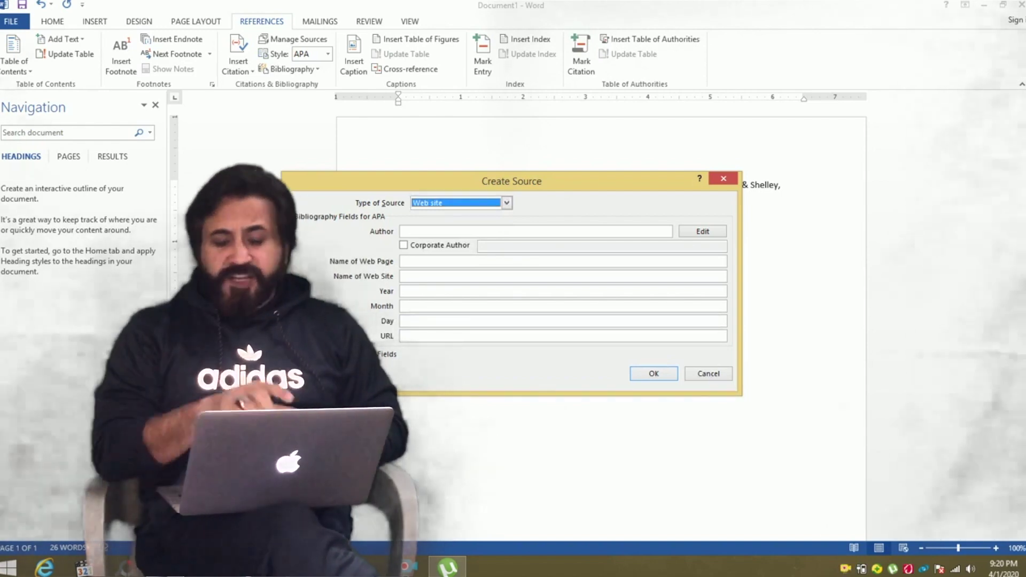
key("Tab")
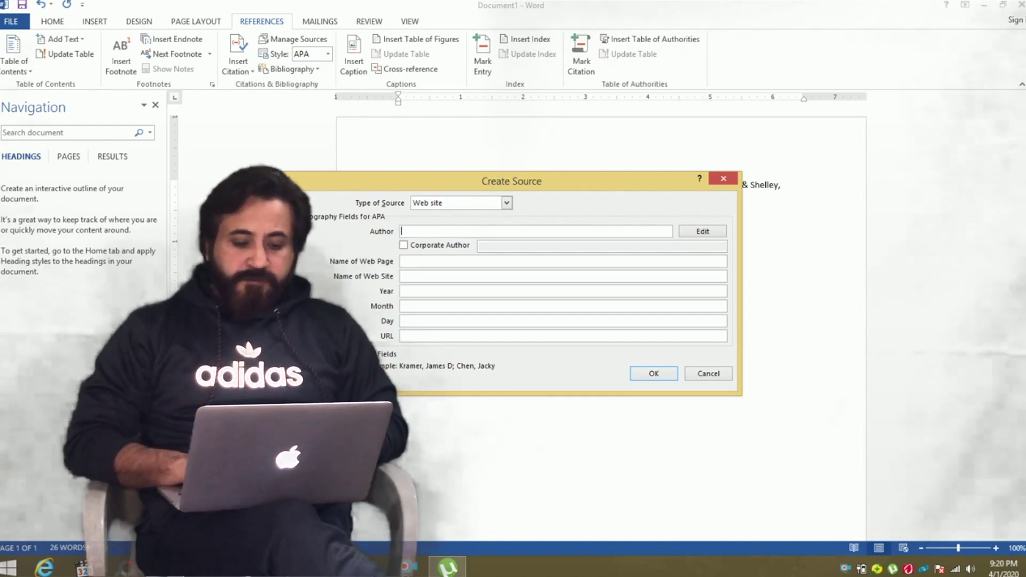
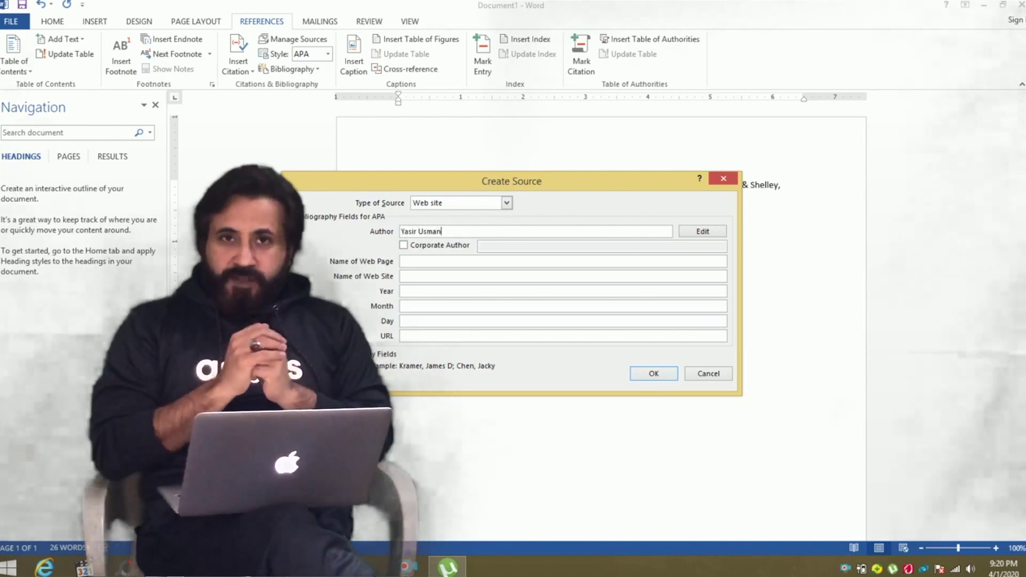
Enter the author, page name 'Corona in China', site name 'Wikipedia', and show all bibliography fields.
key("Tab")
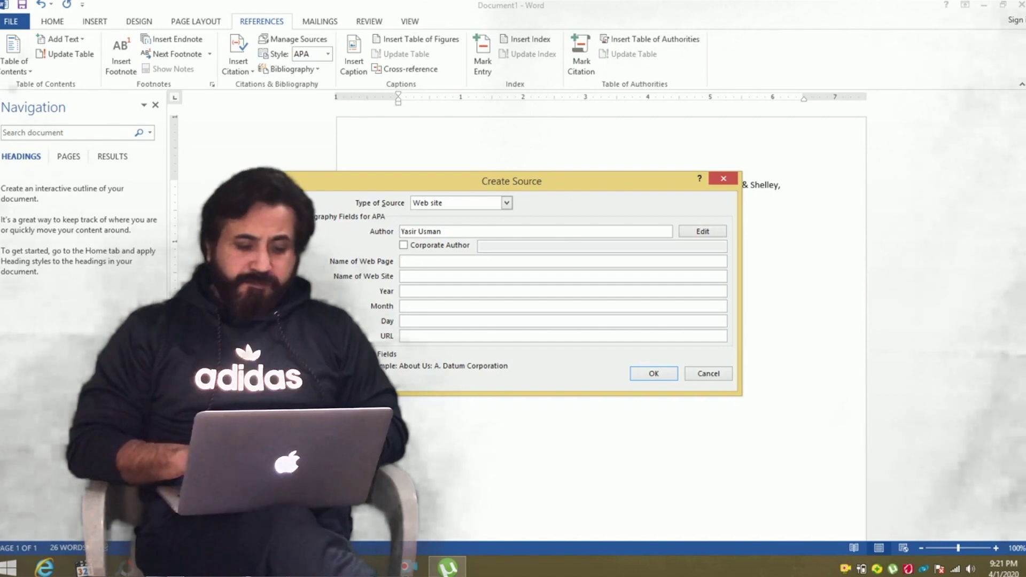
type("Coro")
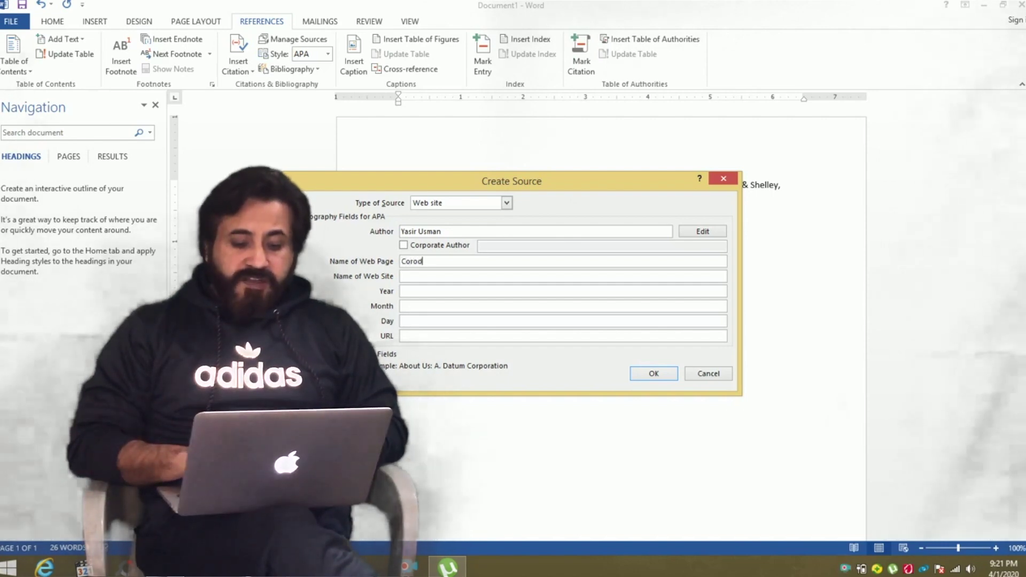
type("na ")
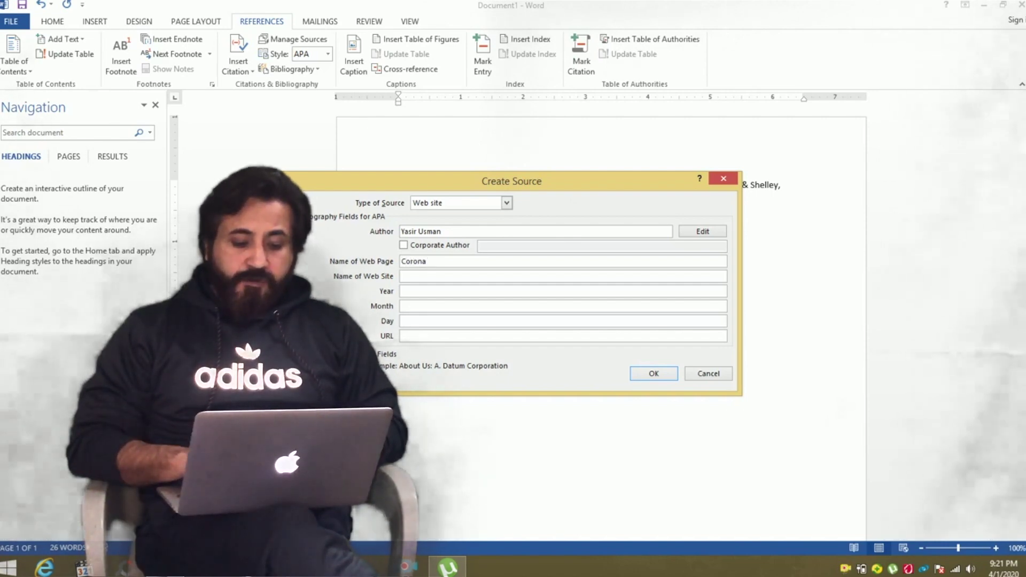
type("is ")
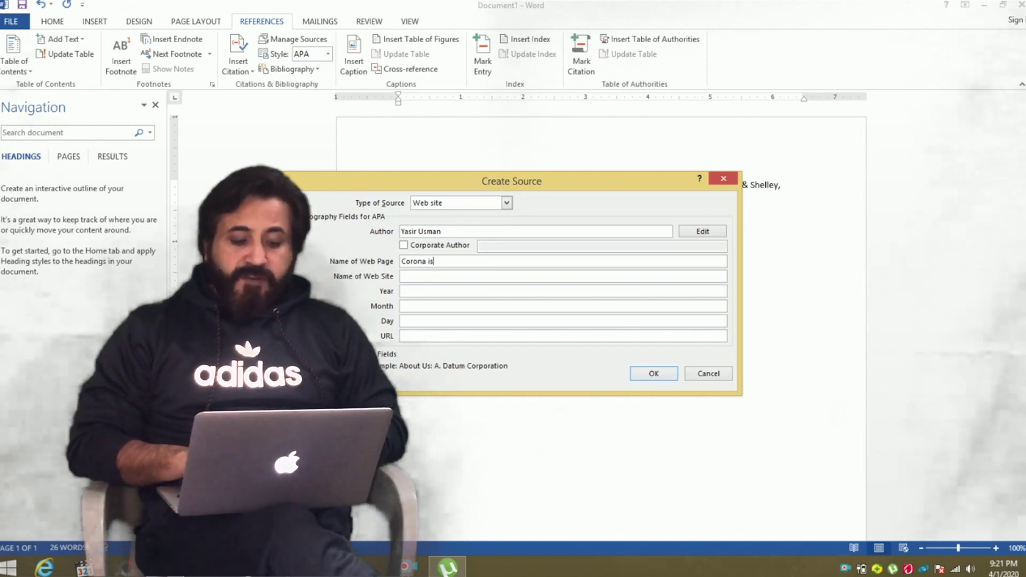
key("BackSpace")
key("BackSpace")
type("n China")
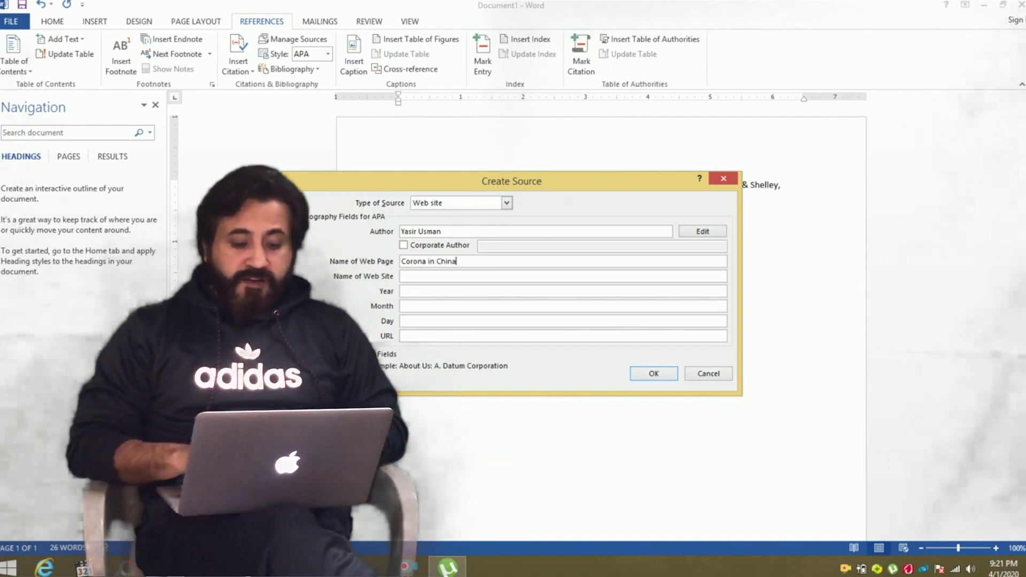
left_click(402, 276)
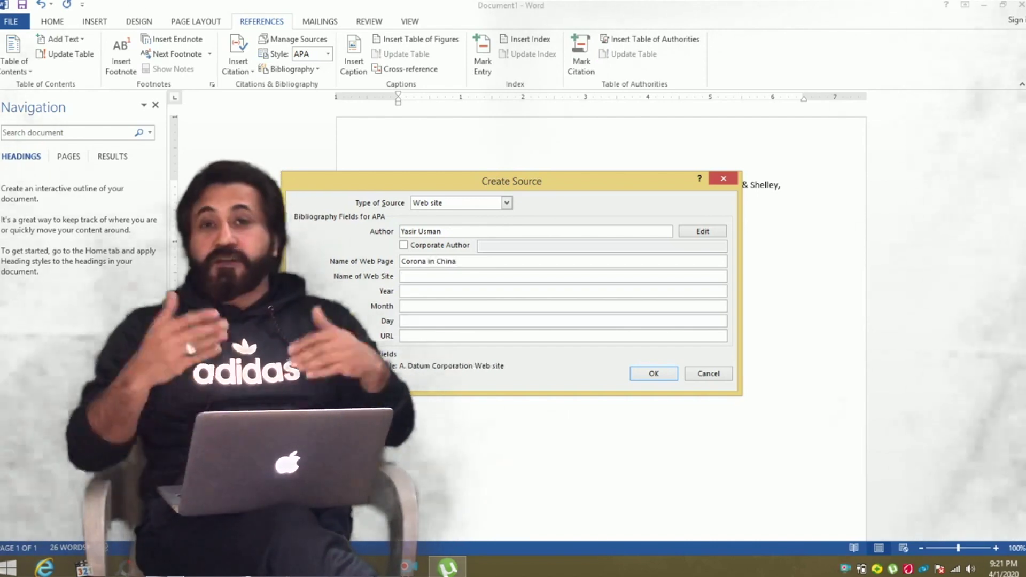
type("Wikipedia")
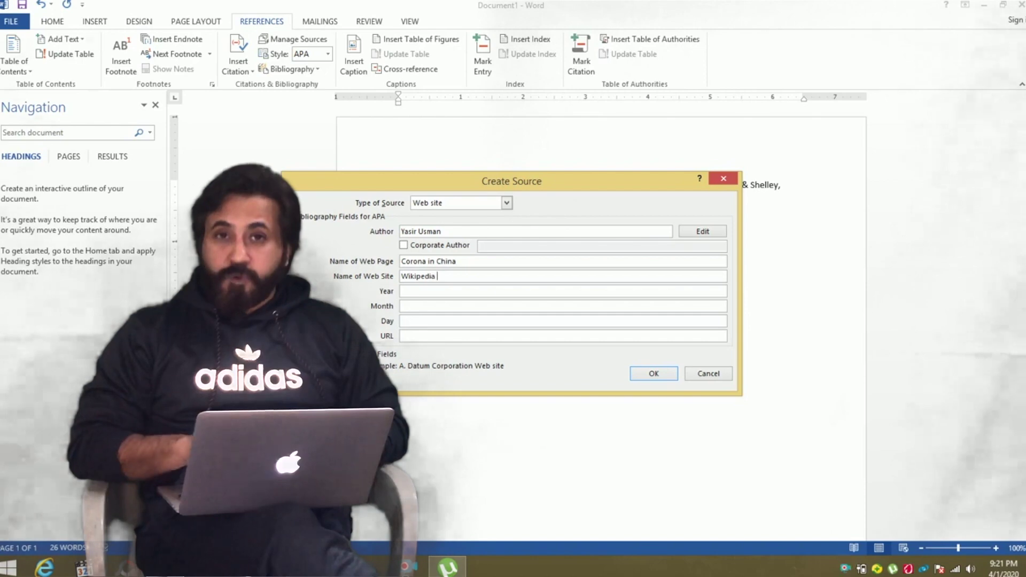
left_click(402, 291)
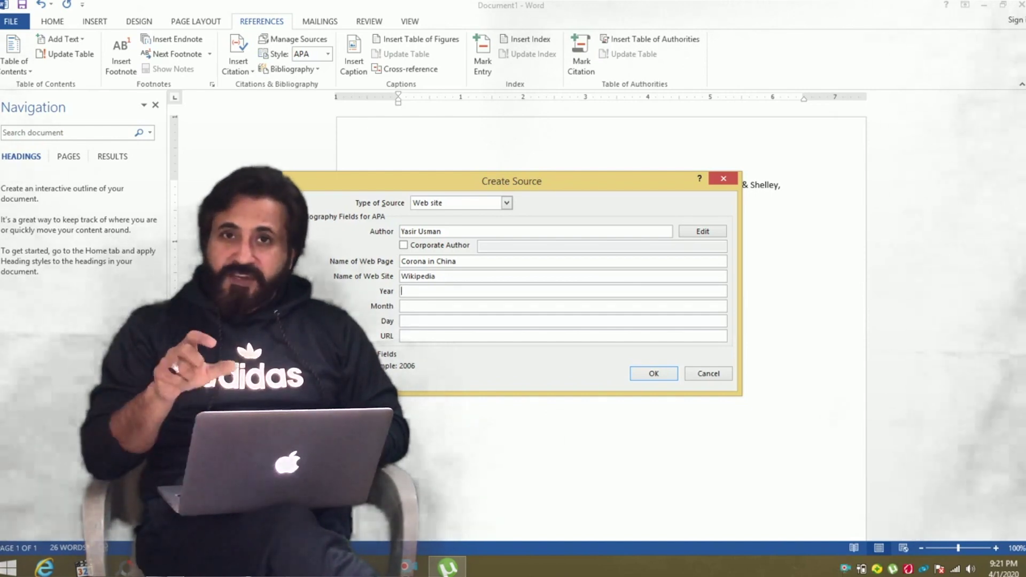
key("alt+a")
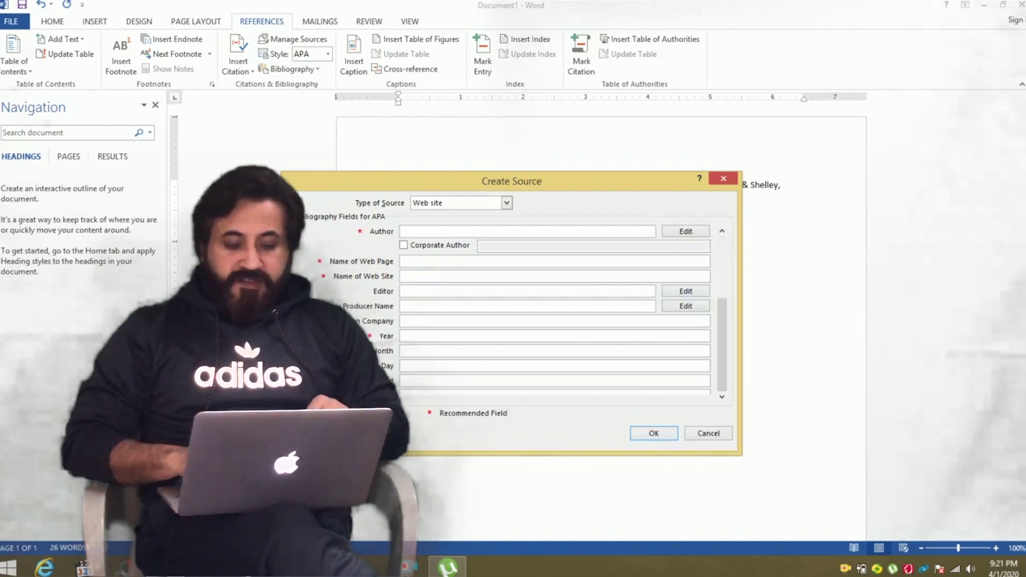
Set the access date to April 1, 2020 and insert the web source's citation.
scroll(555, 310, "down", 3)
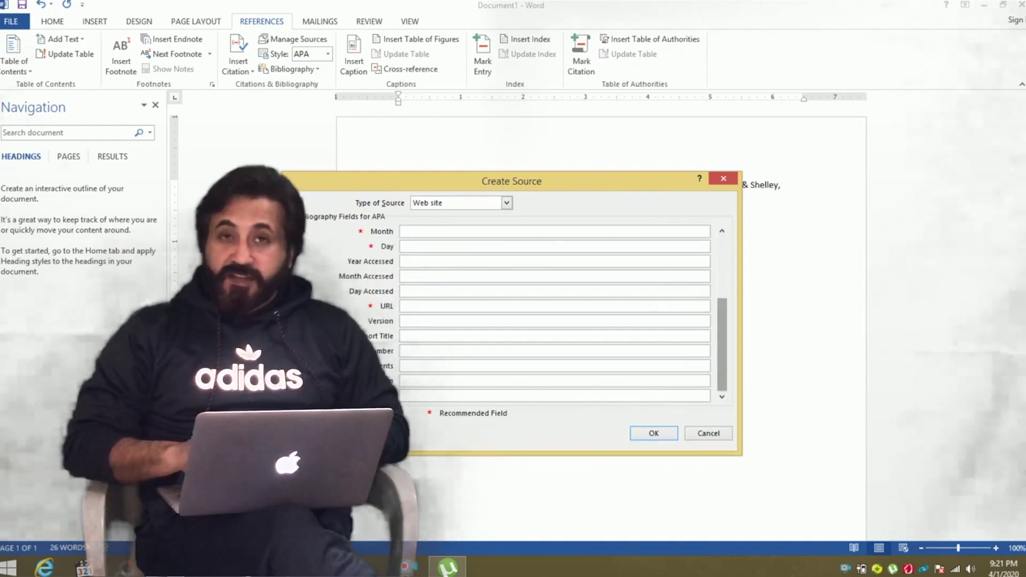
scroll(555, 310, "up", 1)
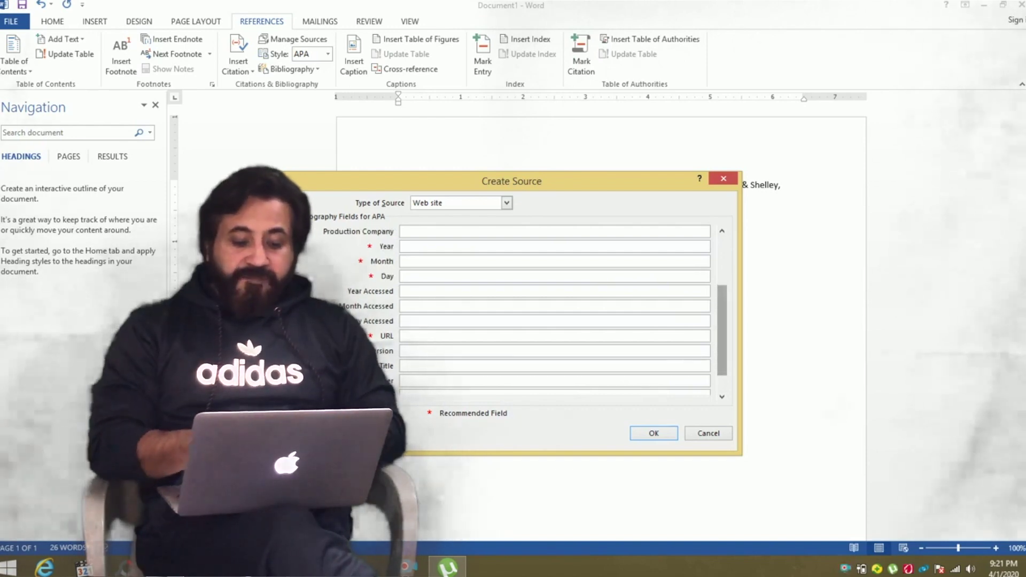
scroll(555, 310, "down", 1)
left_click(534, 261)
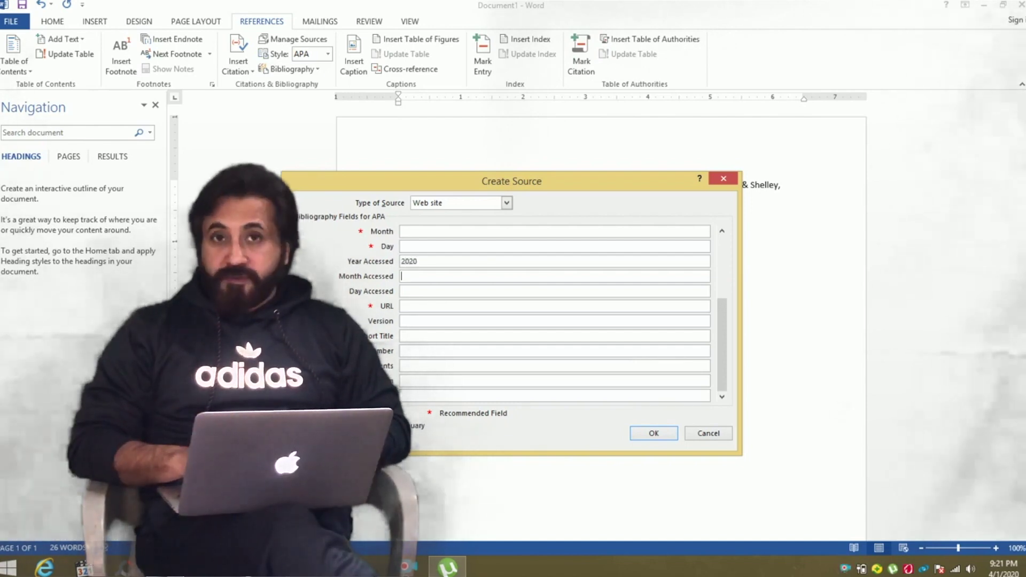
type("April")
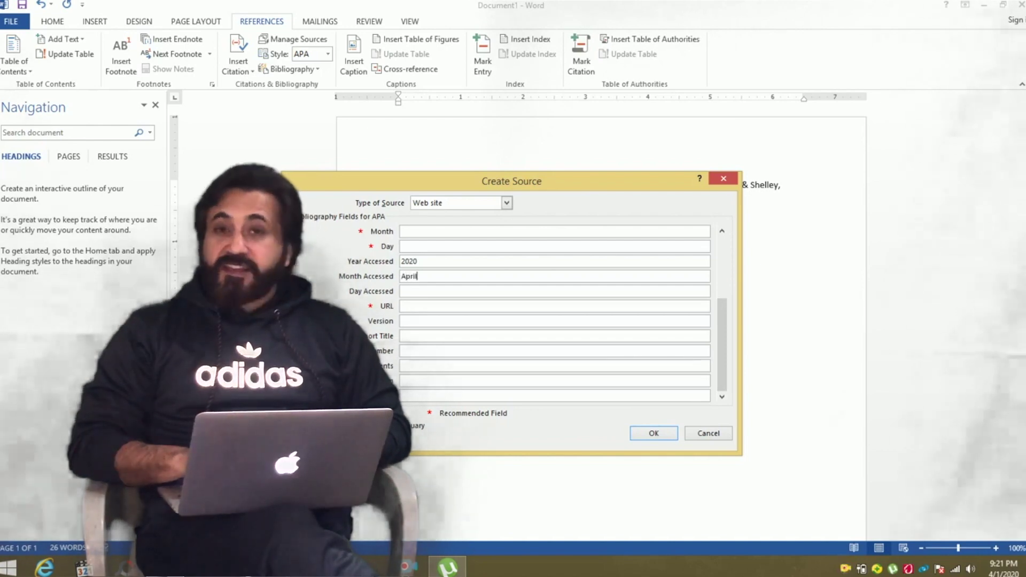
key("Tab")
type("1")
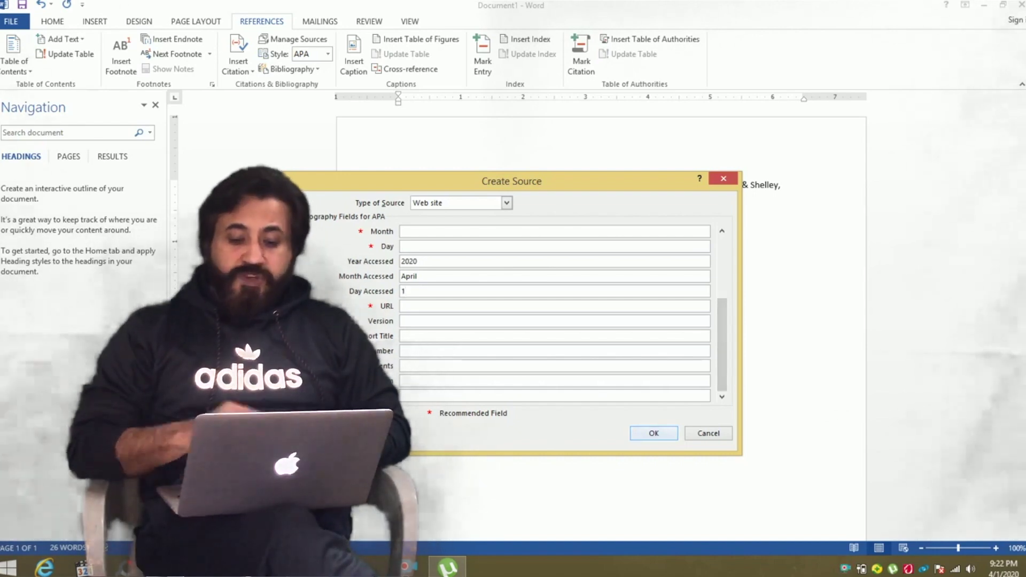
key("Return")
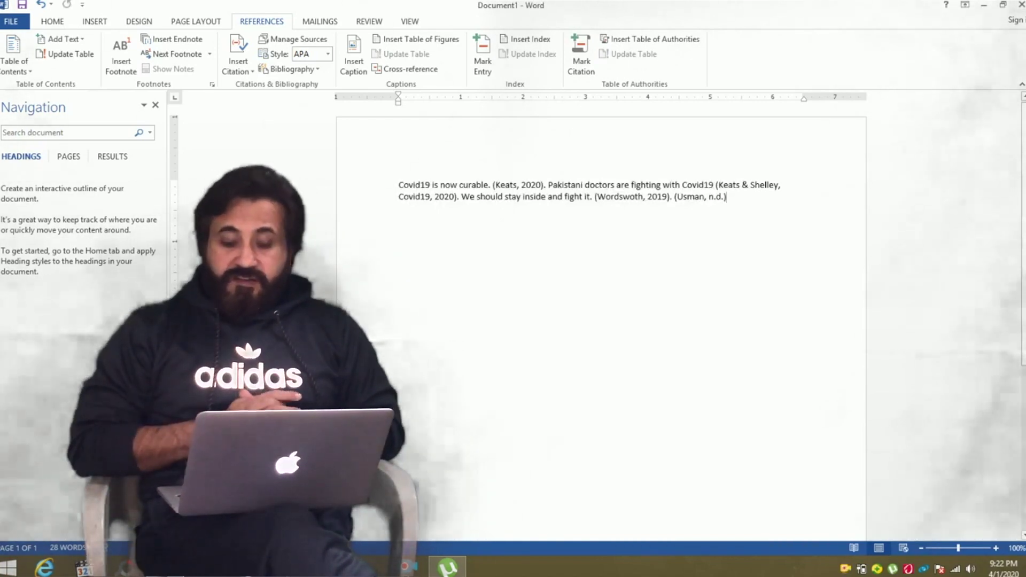
Insert a four-entry APA reference list, including the Wikipedia web page, beneath the cited paragraph.
key("Return")
key("Return")
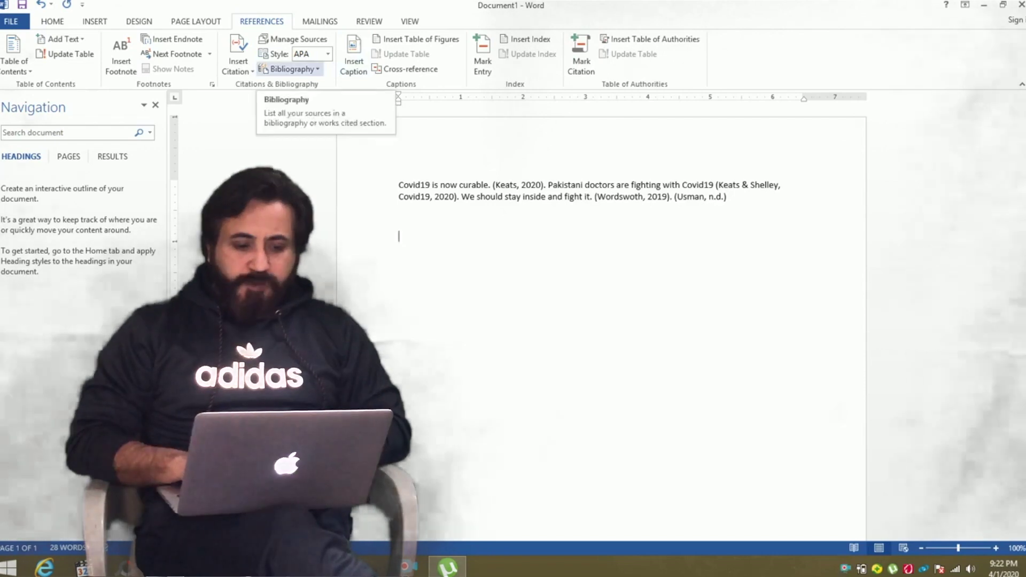
left_click(288, 69)
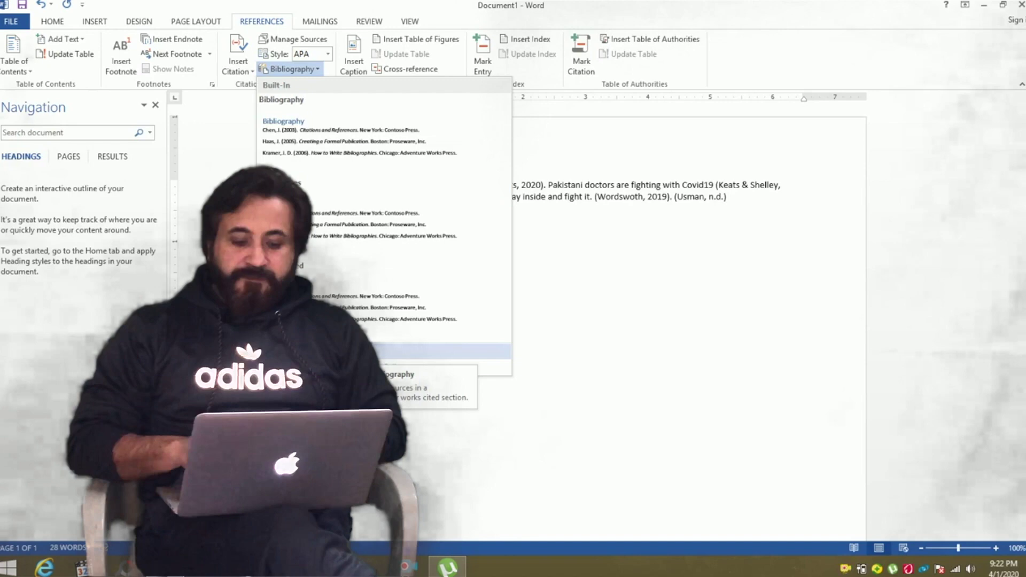
key("Escape")
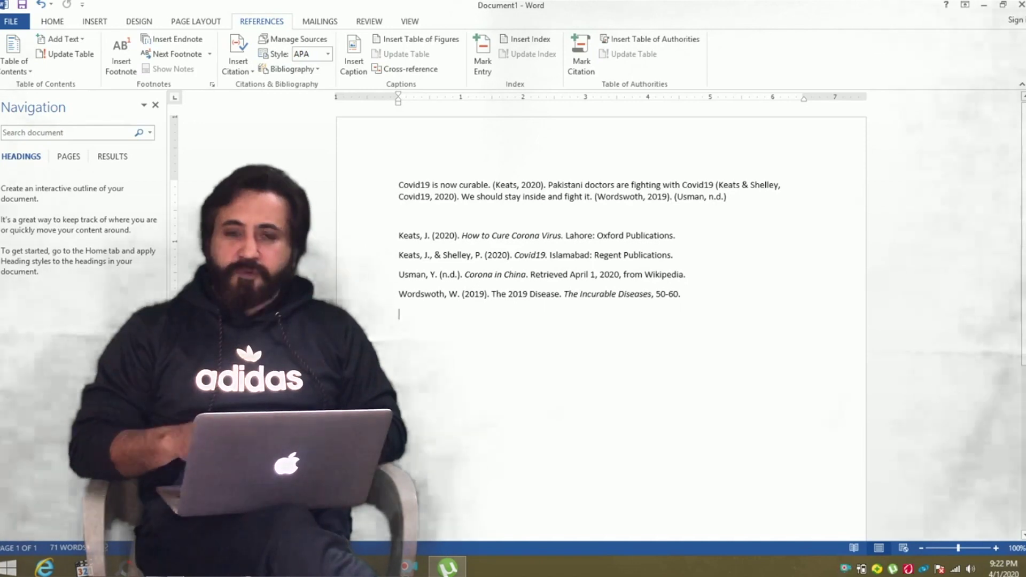
key("shift+Up")
key("shift+Up")
key("shift+Up")
key("shift+Up")
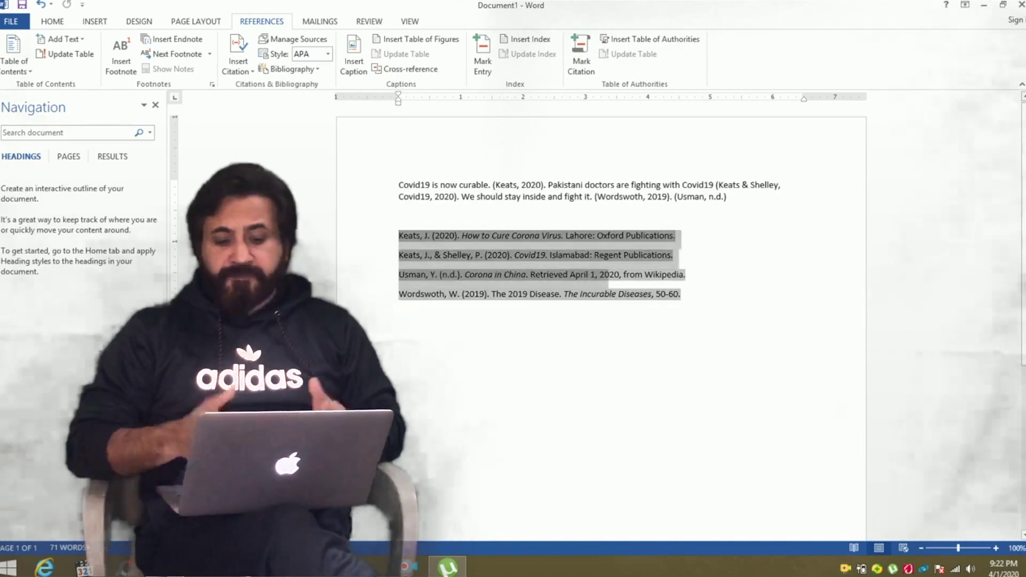
key("Down")
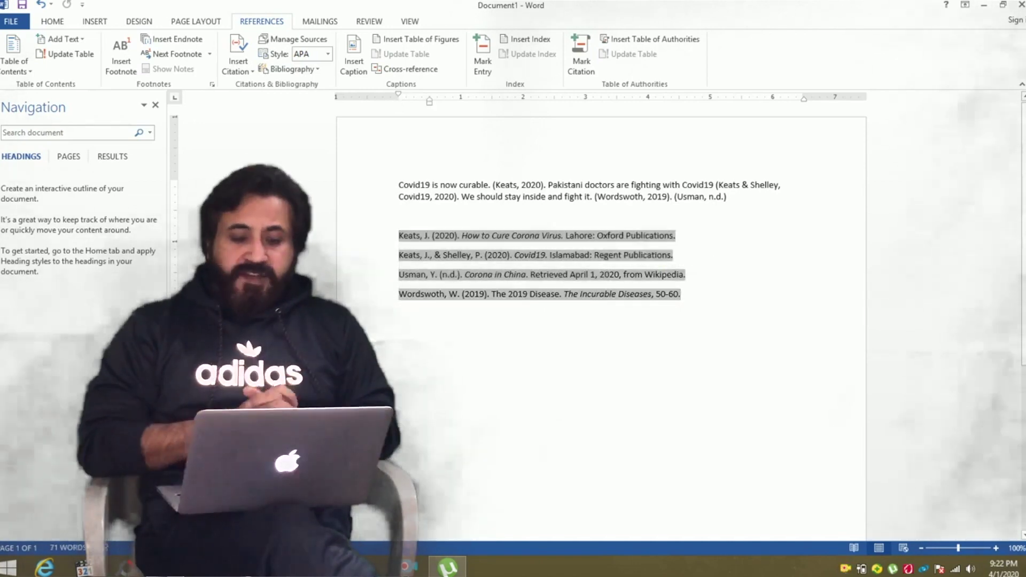